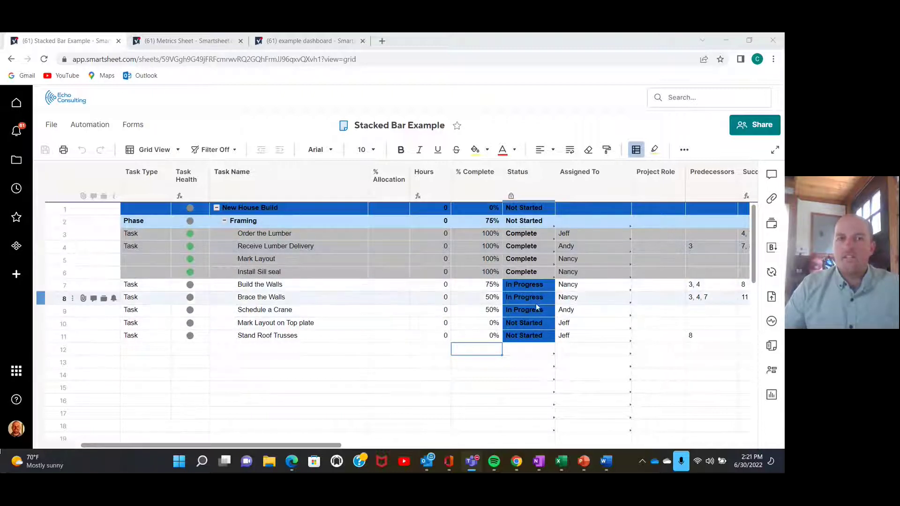
On the Metrics Sheet, enter three assignee names in Primary Column rows 2–4.
{"action": "left_click", "coordinate": [185, 43]}
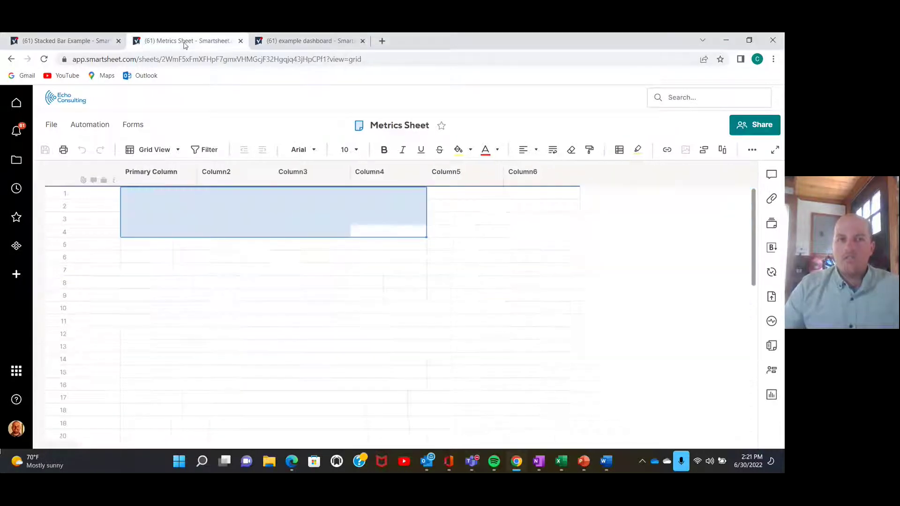
{"action": "left_click", "coordinate": [317, 268]}
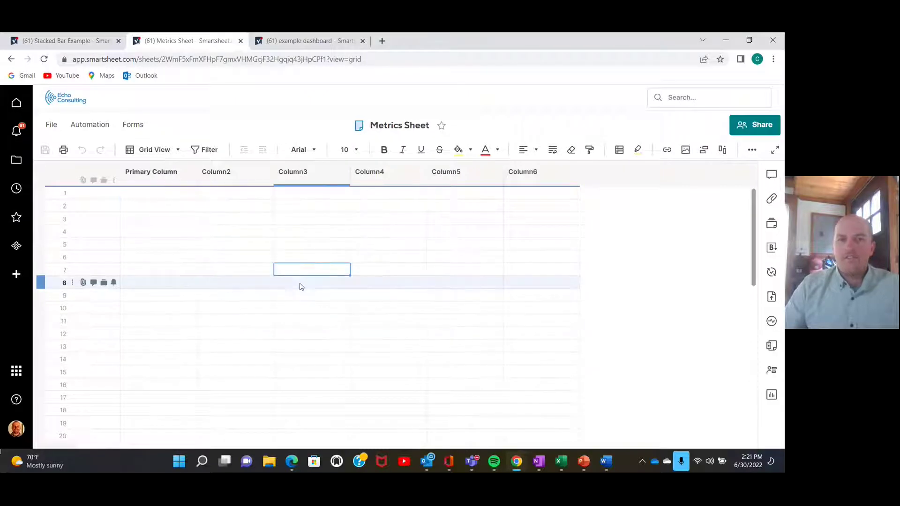
{"action": "left_click", "coordinate": [168, 206]}
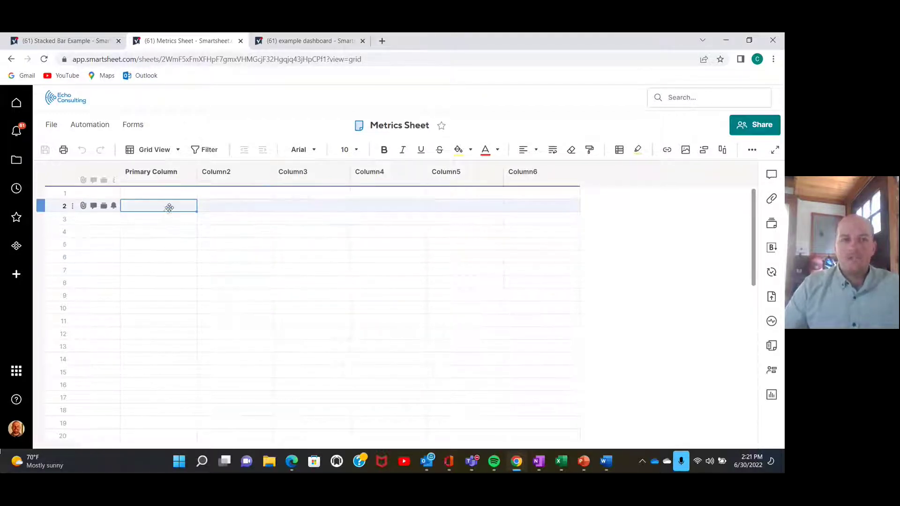
{"action": "type", "text": "Nancy"}
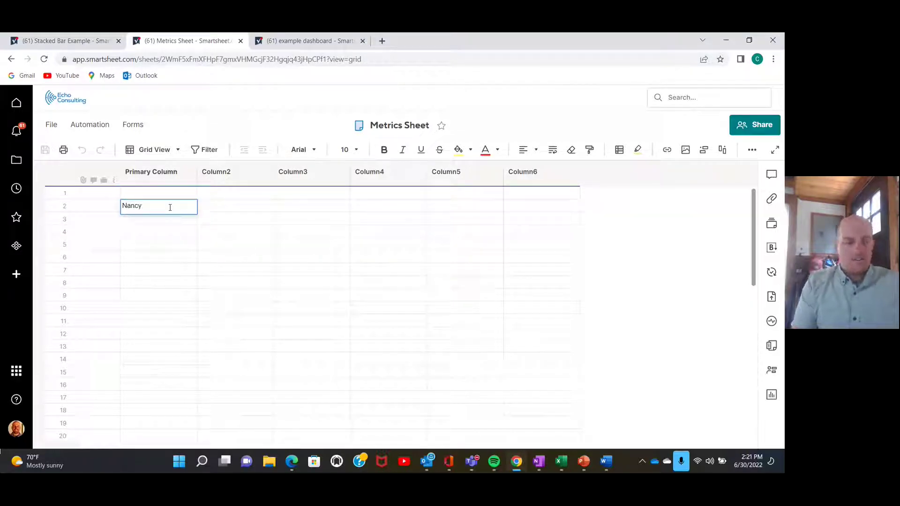
{"action": "key", "text": "Return"}
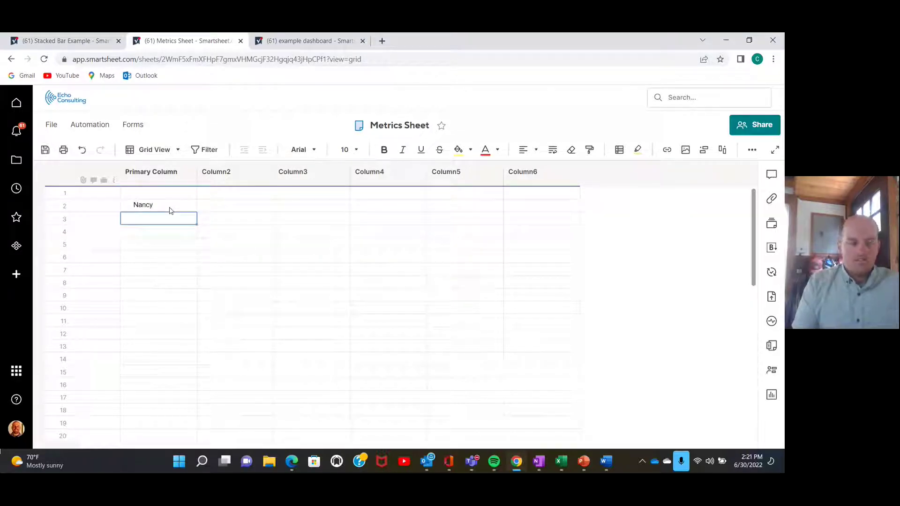
{"action": "type", "text": "Jeff"}
{"action": "key", "text": "Return"}
{"action": "type", "text": "Andy"}
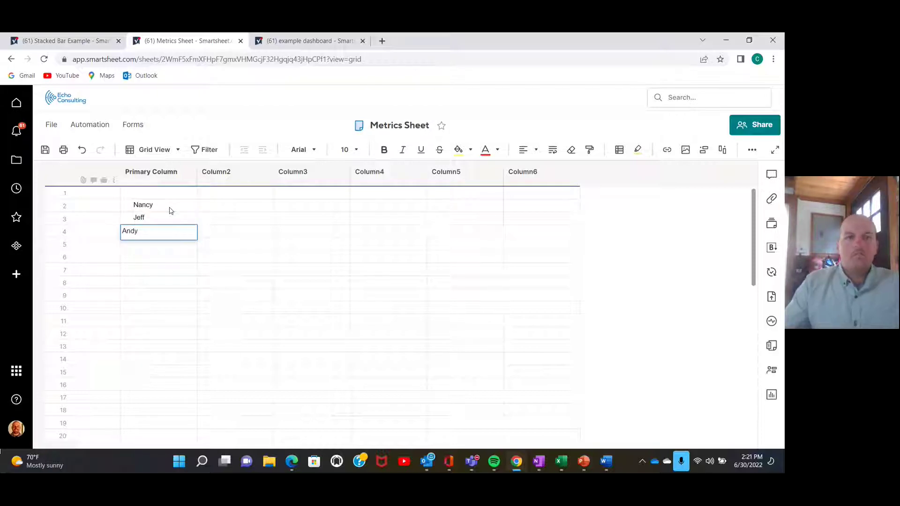
Enter the status headers Not Started, In Progress and Complete in row 1, Column2–Column4.
{"action": "left_click", "coordinate": [210, 196]}
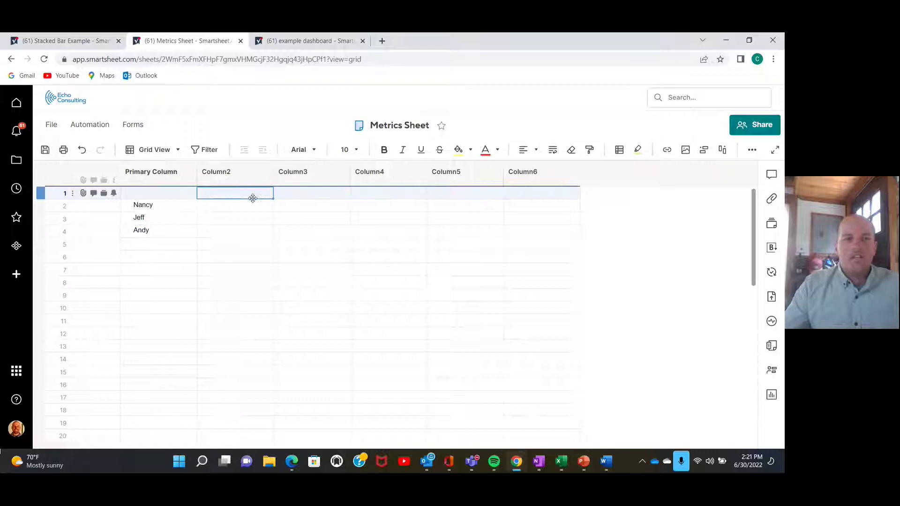
{"action": "type", "text": "Not Started"}
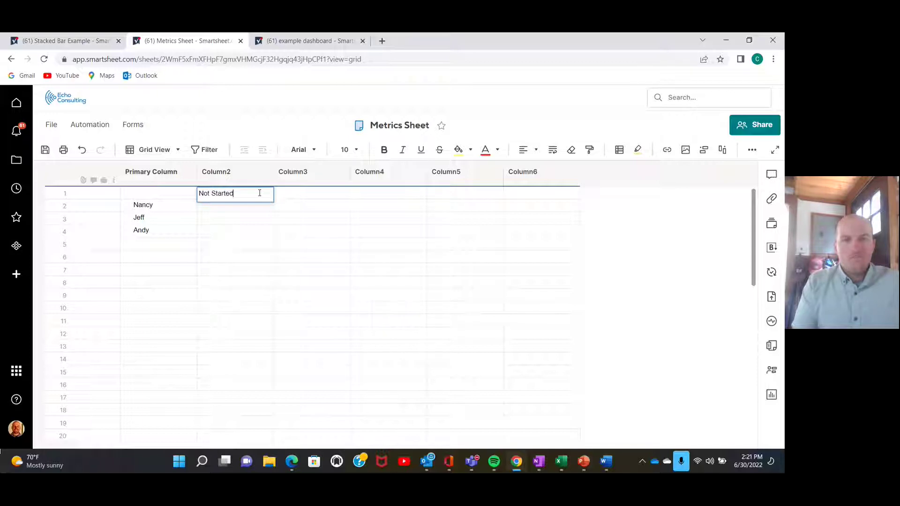
{"action": "key", "text": "Tab"}
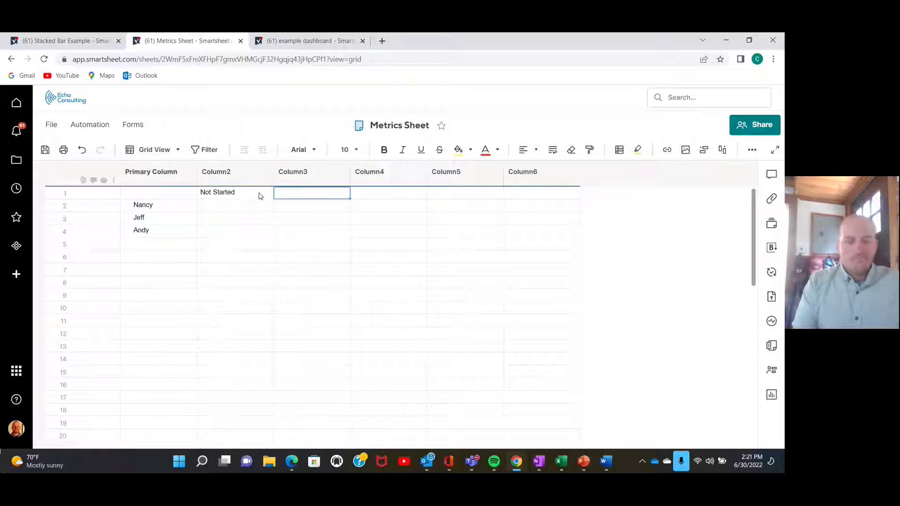
{"action": "key", "text": "F2"}
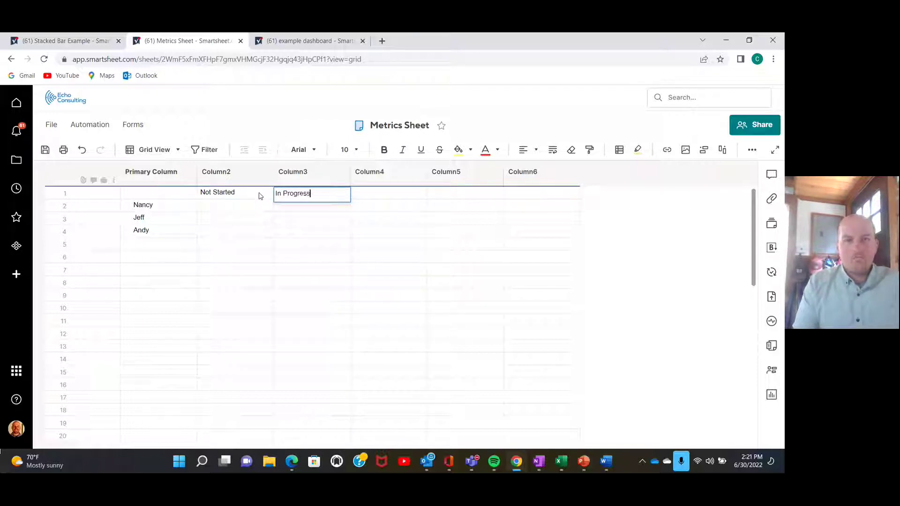
{"action": "type", "text": "In Progress"}
{"action": "key", "text": "Tab"}
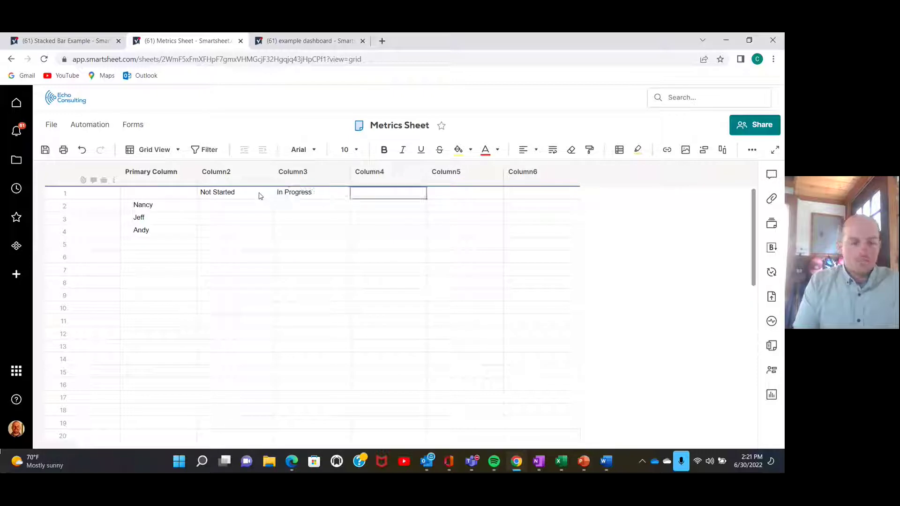
{"action": "type", "text": "Complet"}
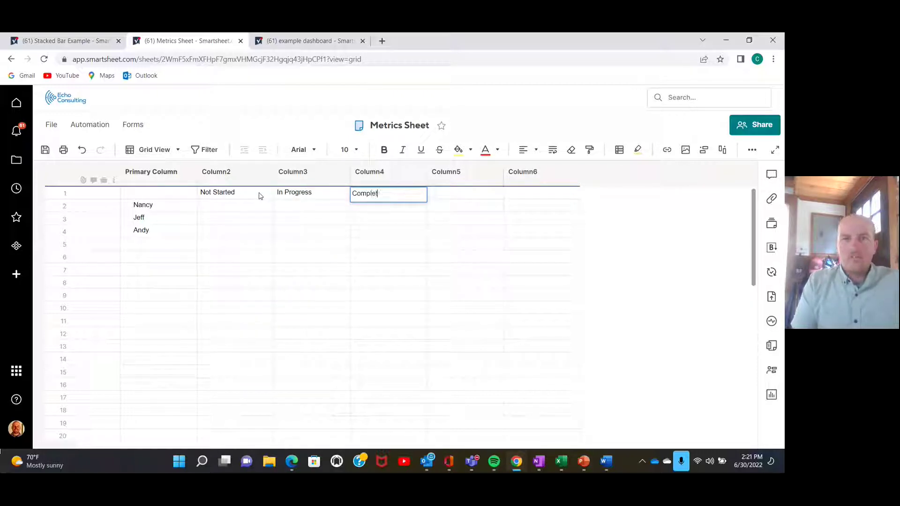
{"action": "type", "text": "e"}
{"action": "left_click", "coordinate": [269, 233]}
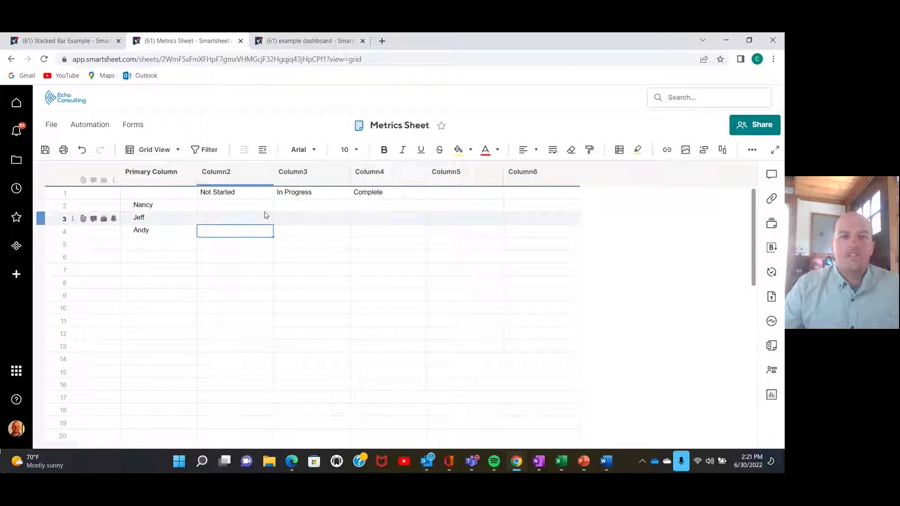
{"action": "left_click", "coordinate": [257, 207]}
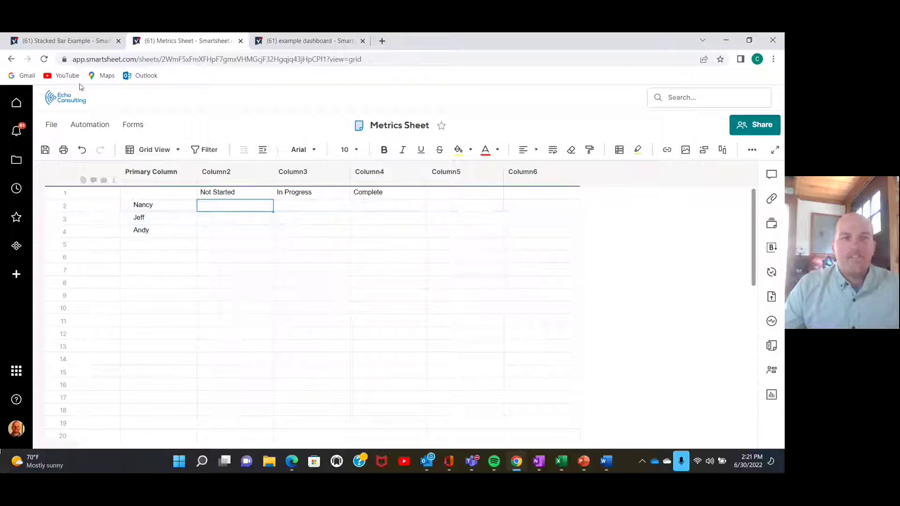
{"action": "left_click", "coordinate": [66, 41]}
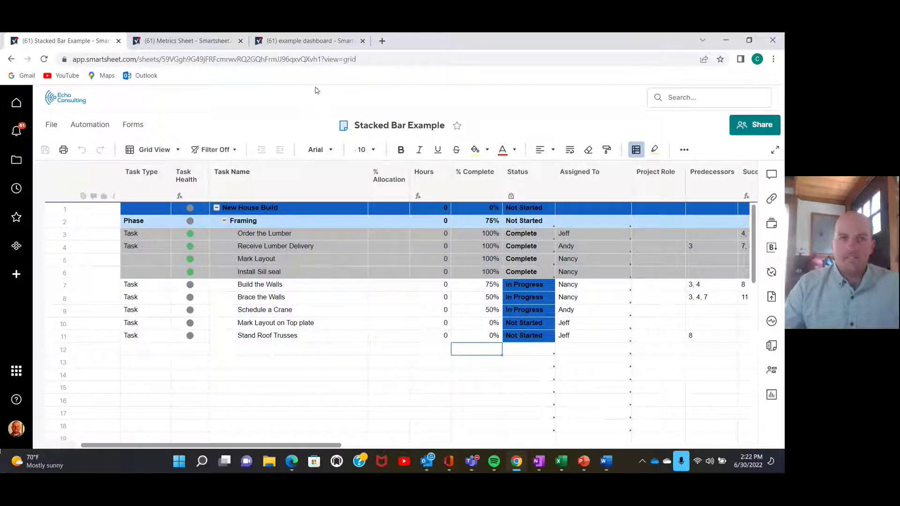
{"action": "left_click", "coordinate": [187, 41]}
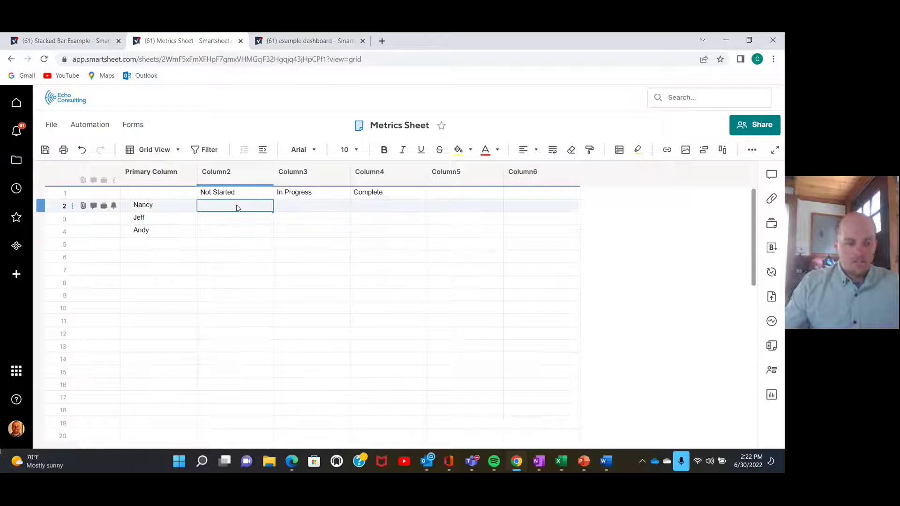
Start a COUNTIFS formula in the first assignee's Not Started cell using the other sheet's Assigned To range.
{"action": "type", "text": "=Cou"}
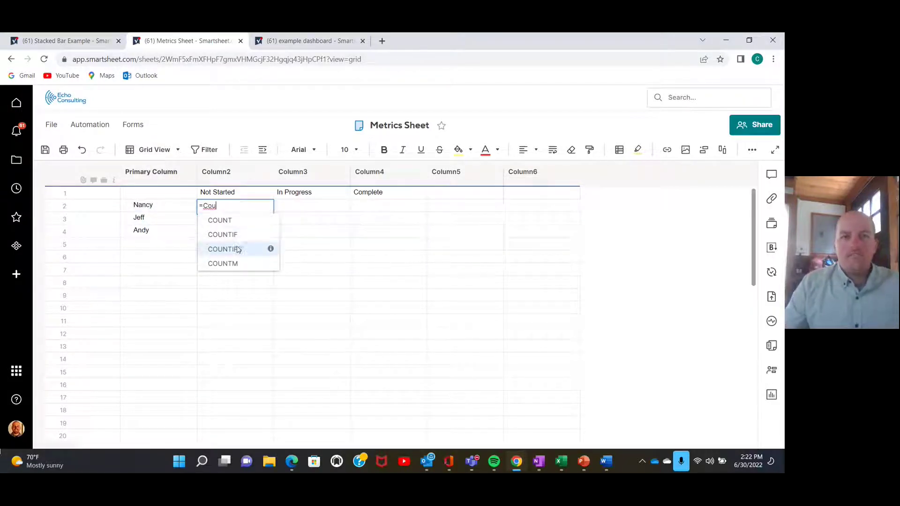
{"action": "left_click", "coordinate": [238, 250]}
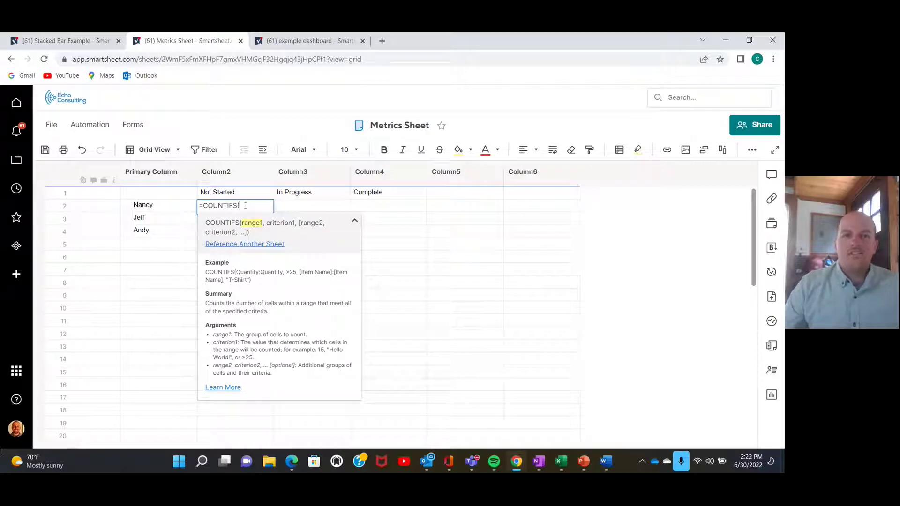
{"action": "left_click", "coordinate": [257, 245]}
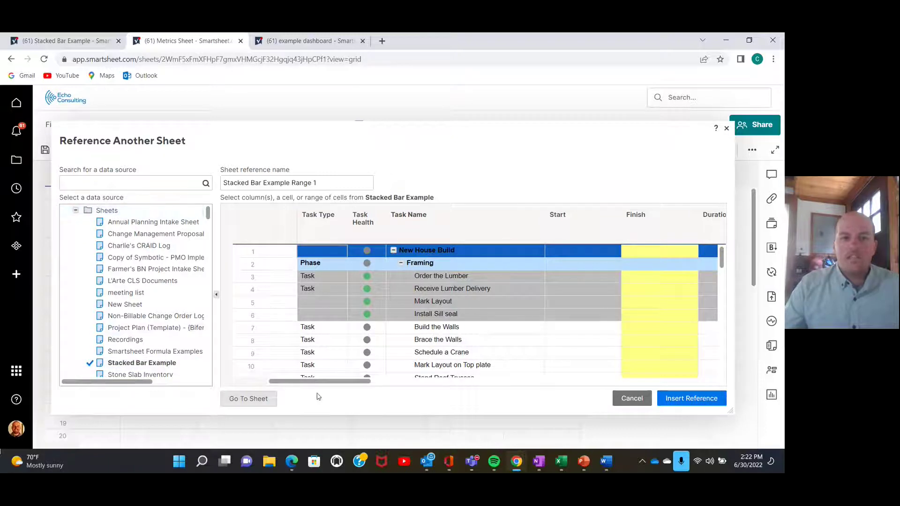
{"action": "left_click_drag", "start_coordinate": [322, 383], "coordinate": [441, 380]}
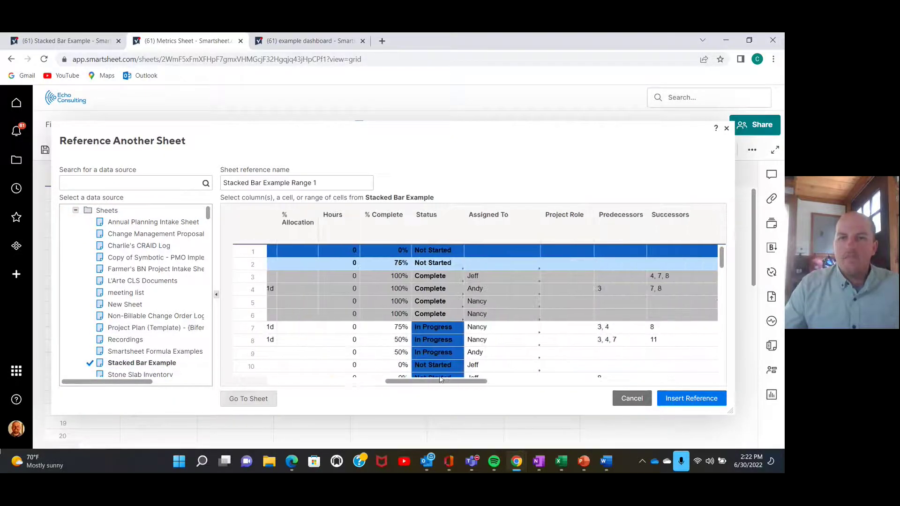
{"action": "left_click", "coordinate": [502, 232]}
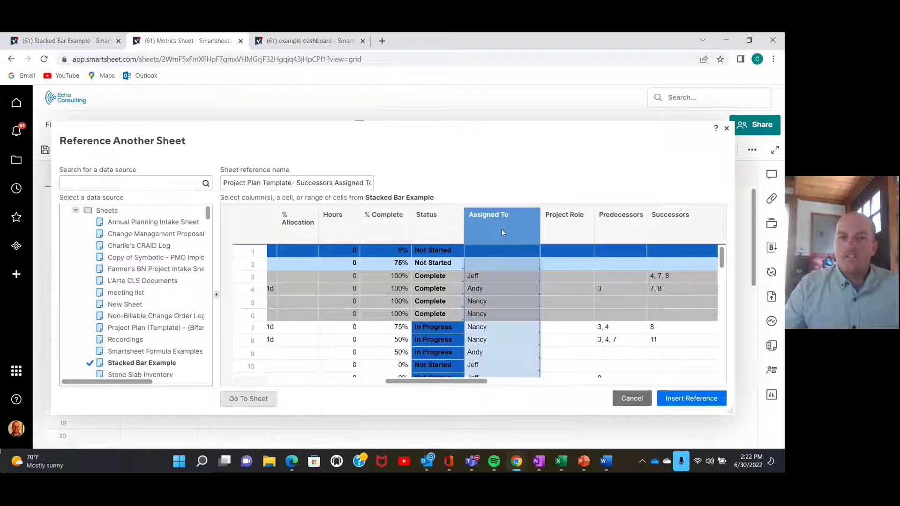
{"action": "left_click", "coordinate": [689, 399]}
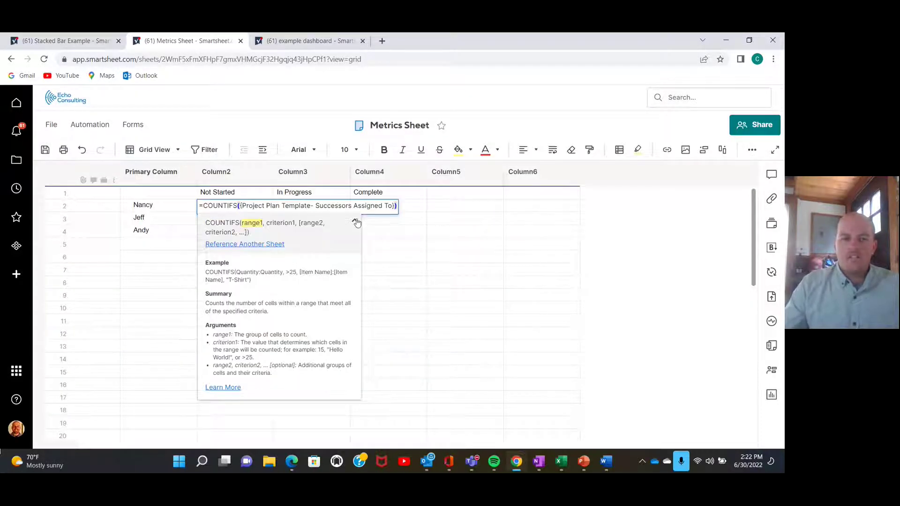
{"action": "type", "text": ","}
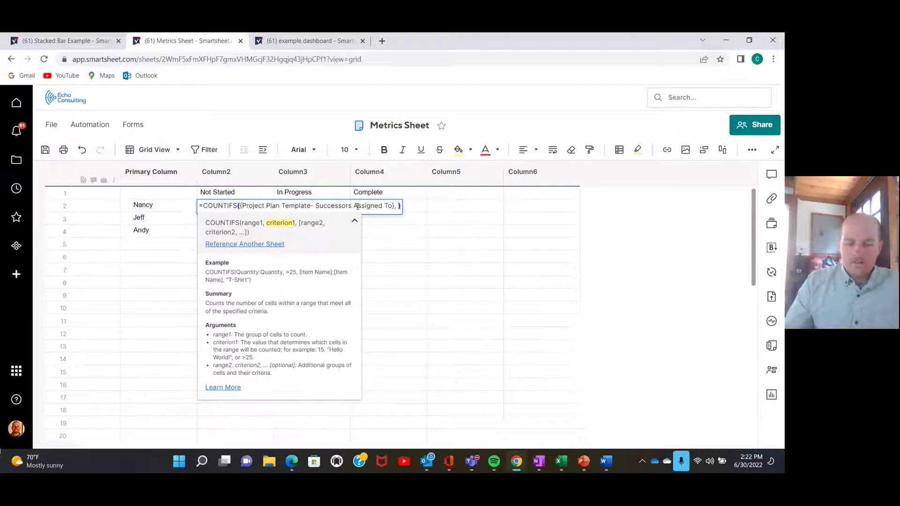
{"action": "type", "text": "\"N"}
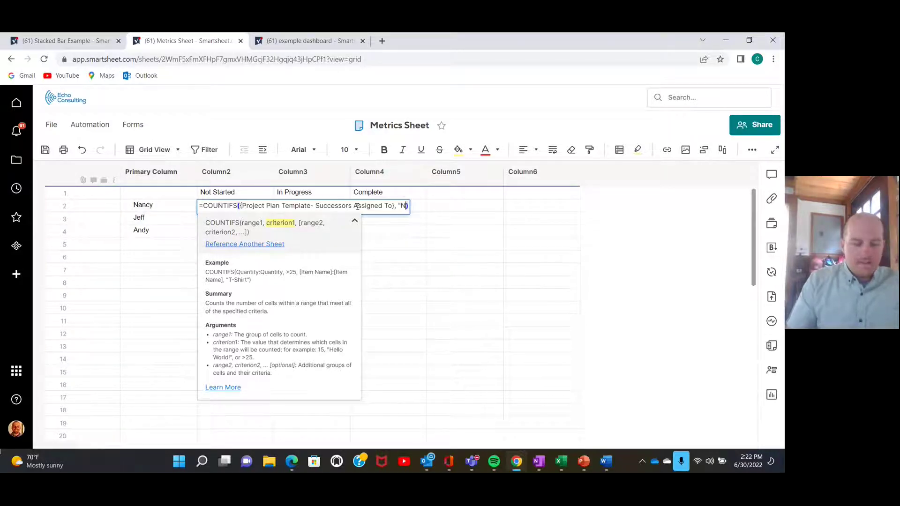
{"action": "type", "text": "ganc"}
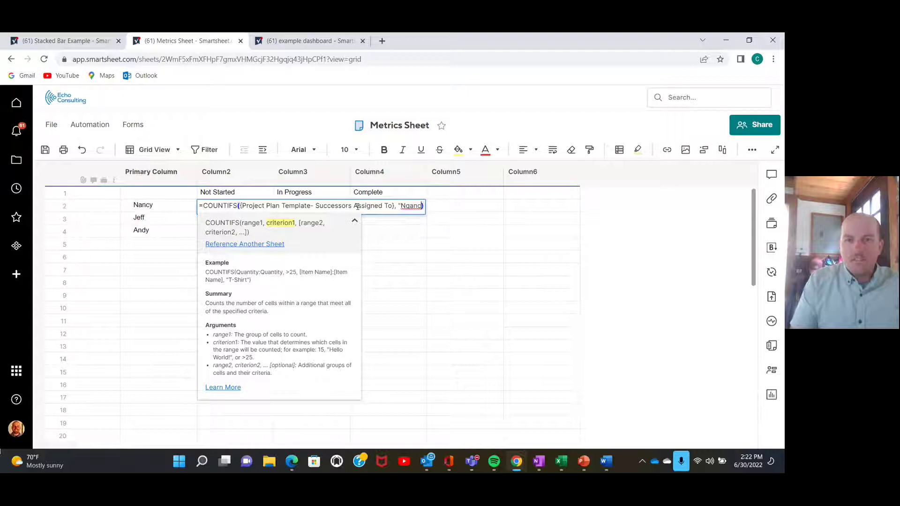
{"action": "key", "text": "BackSpace"}
{"action": "key", "text": "BackSpace"}
{"action": "key", "text": "BackSpace"}
{"action": "key", "text": "BackSpace"}
{"action": "key", "text": "BackSpace"}
{"action": "type", "text": "Nanc"}
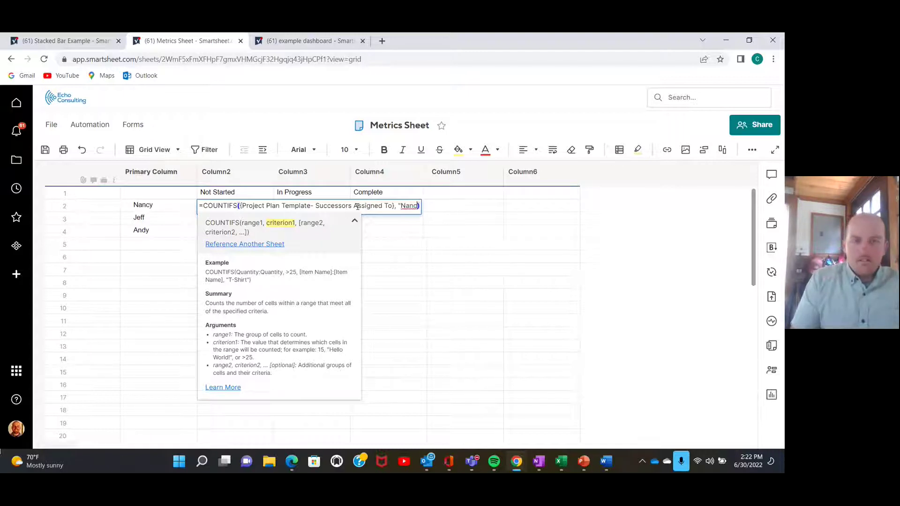
{"action": "type", "text": "y"}
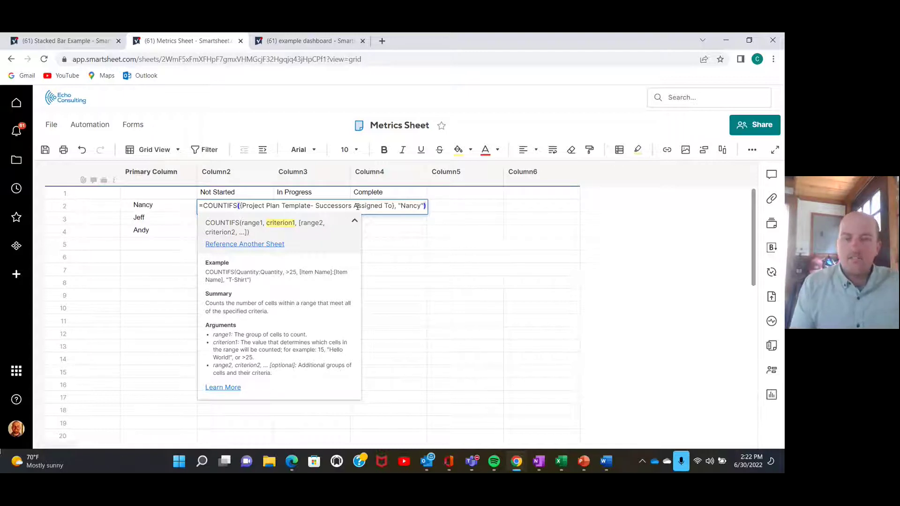
{"action": "key", "text": "BackSpace"}
{"action": "key", "text": "BackSpace"}
{"action": "key", "text": "BackSpace"}
{"action": "key", "text": "BackSpace"}
{"action": "key", "text": "BackSpace"}
{"action": "key", "text": "BackSpace"}
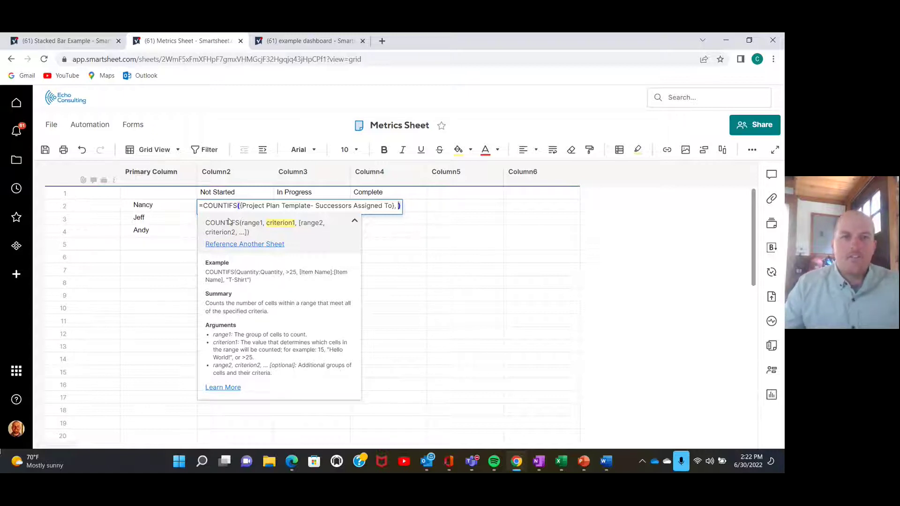
{"action": "left_click", "coordinate": [165, 205]}
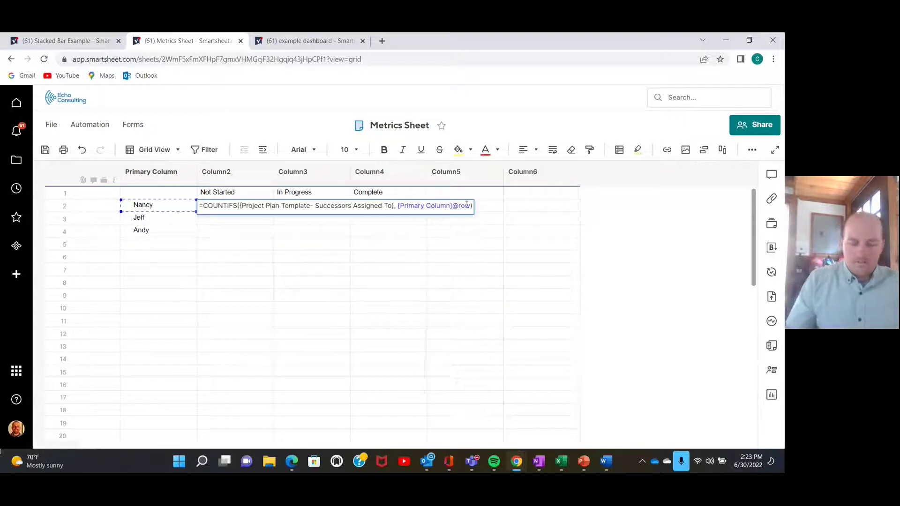
Finish the COUNTIFS with the project plan's Status range and the [Column2]1 Not Started header criterion.
{"action": "type", "text": ","}
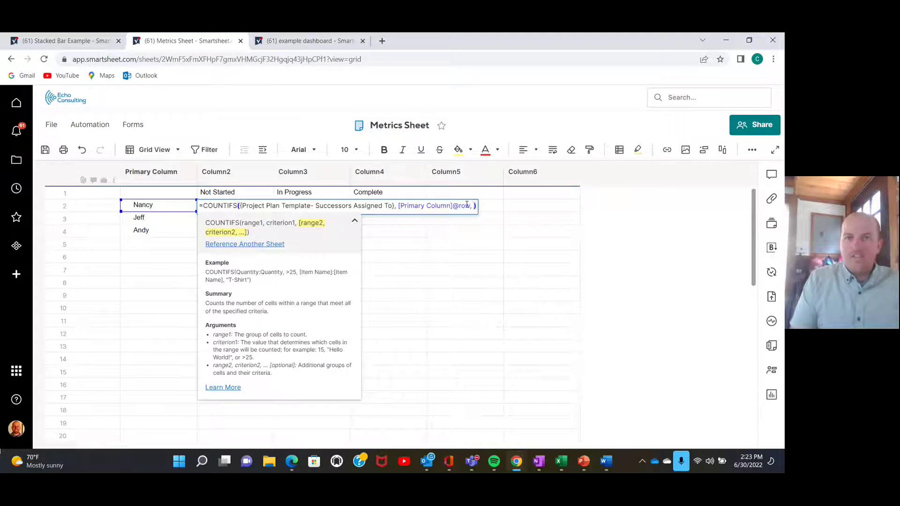
{"action": "left_click", "coordinate": [240, 244]}
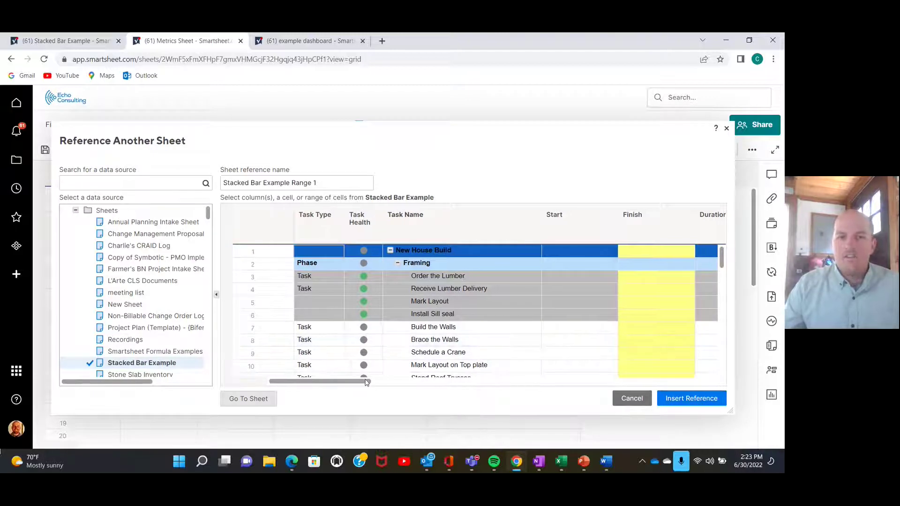
{"action": "left_click_drag", "start_coordinate": [359, 386], "coordinate": [476, 375]}
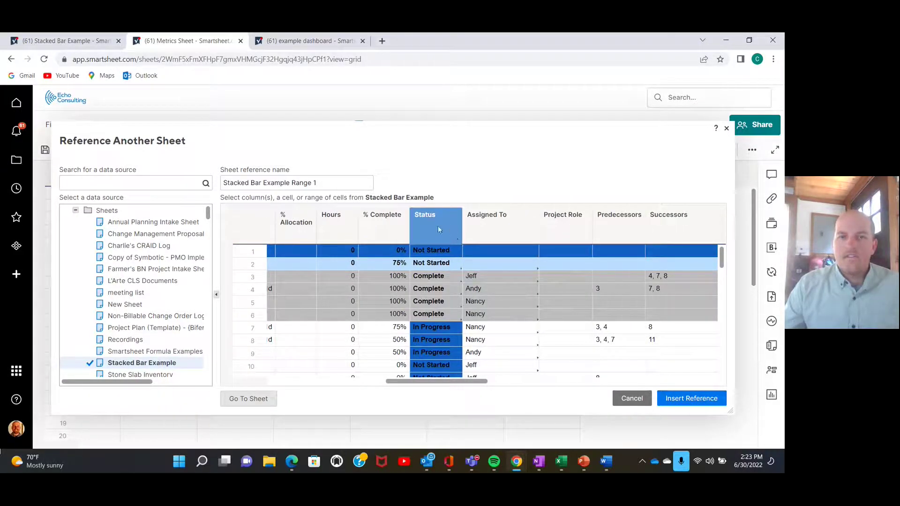
{"action": "left_click", "coordinate": [440, 226]}
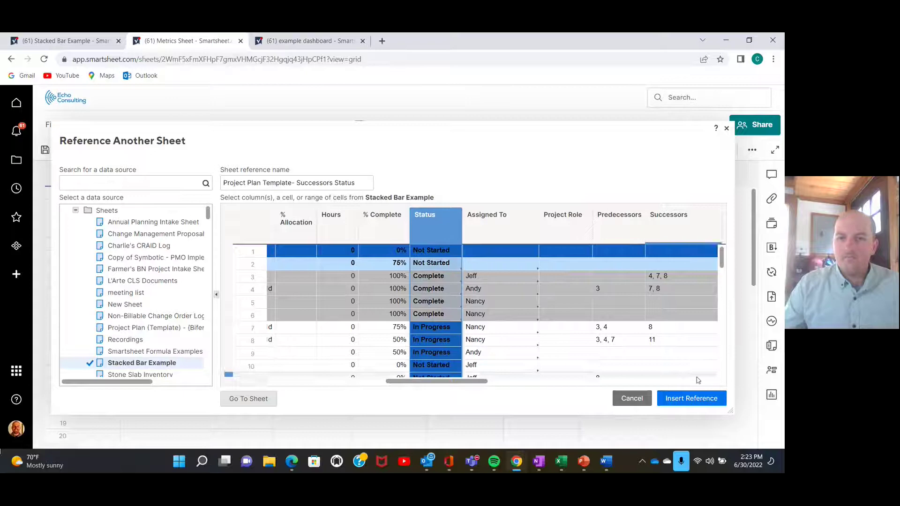
{"action": "left_click", "coordinate": [695, 398]}
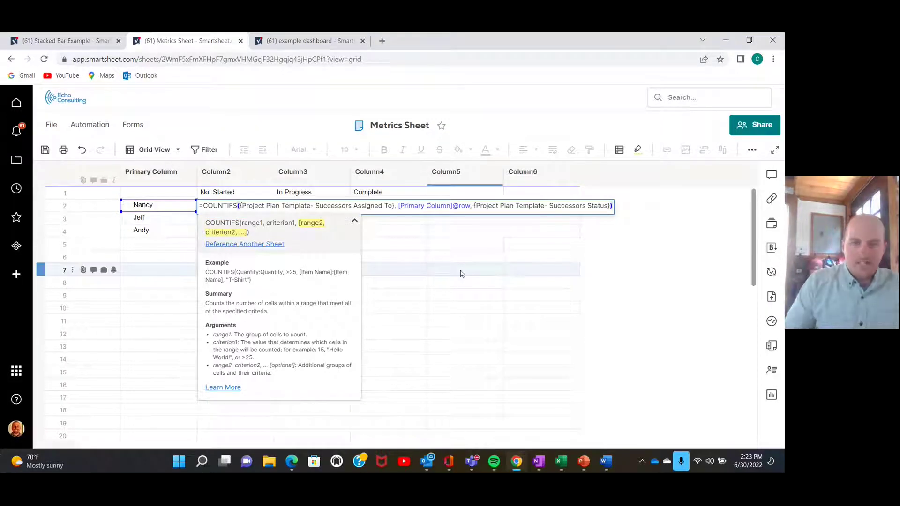
{"action": "type", "text": ","}
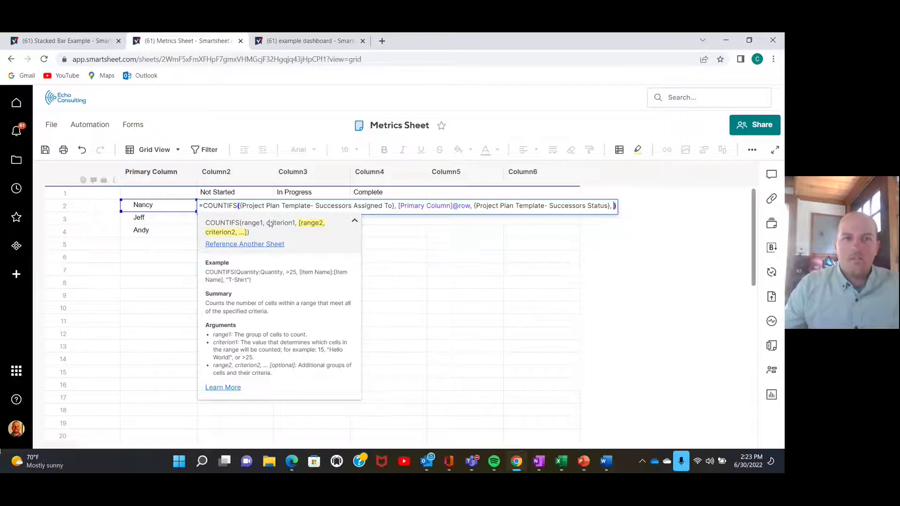
{"action": "left_click", "coordinate": [226, 195]}
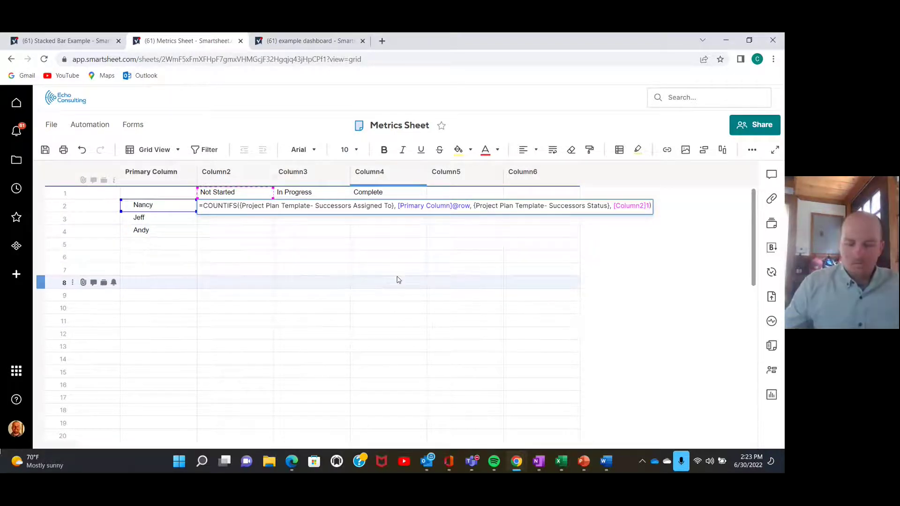
{"action": "key", "text": "Return"}
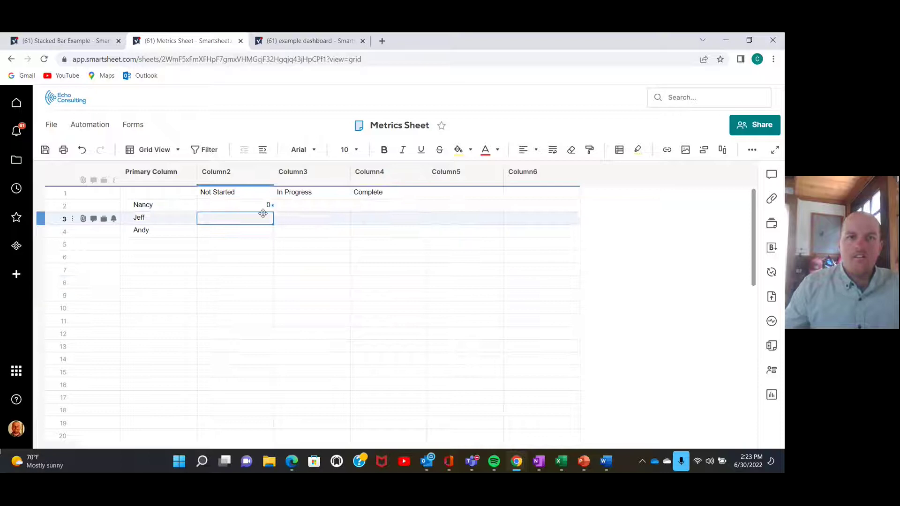
{"action": "left_click", "coordinate": [265, 205]}
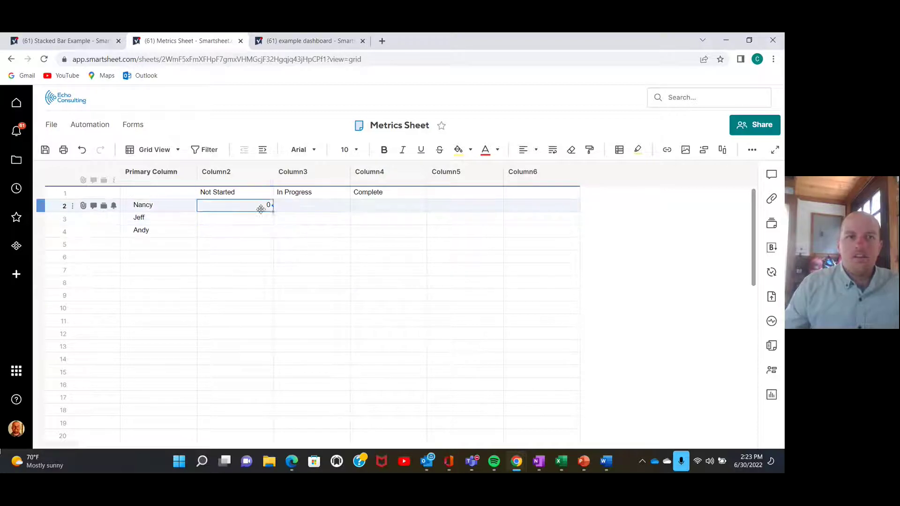
{"action": "left_click", "coordinate": [66, 41]}
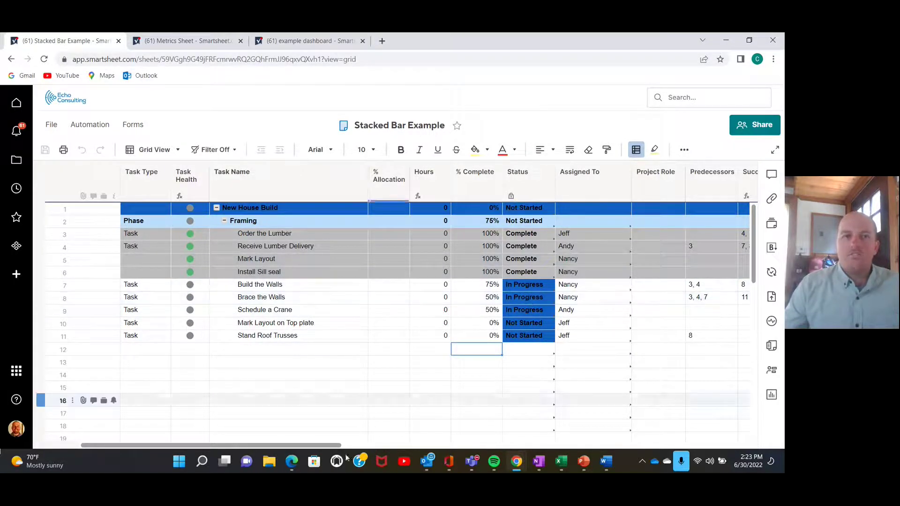
{"action": "left_click", "coordinate": [187, 41]}
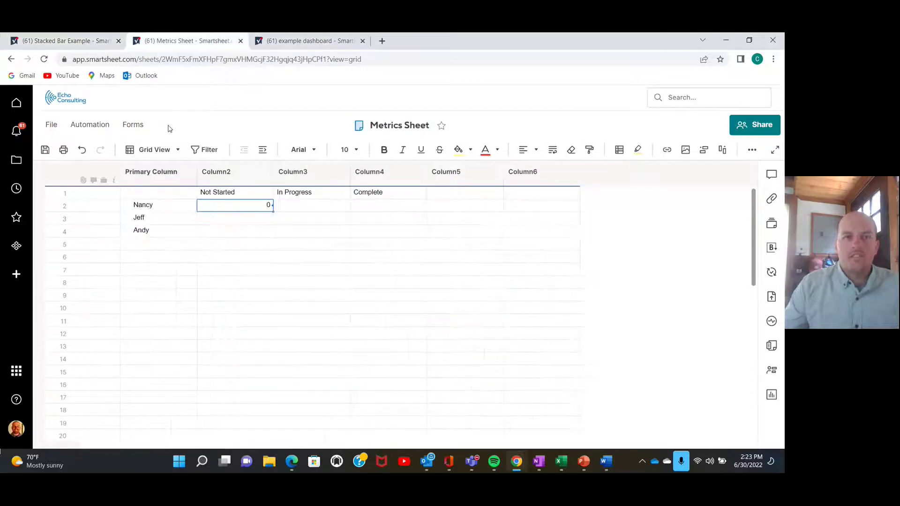
{"action": "left_click", "coordinate": [248, 205]}
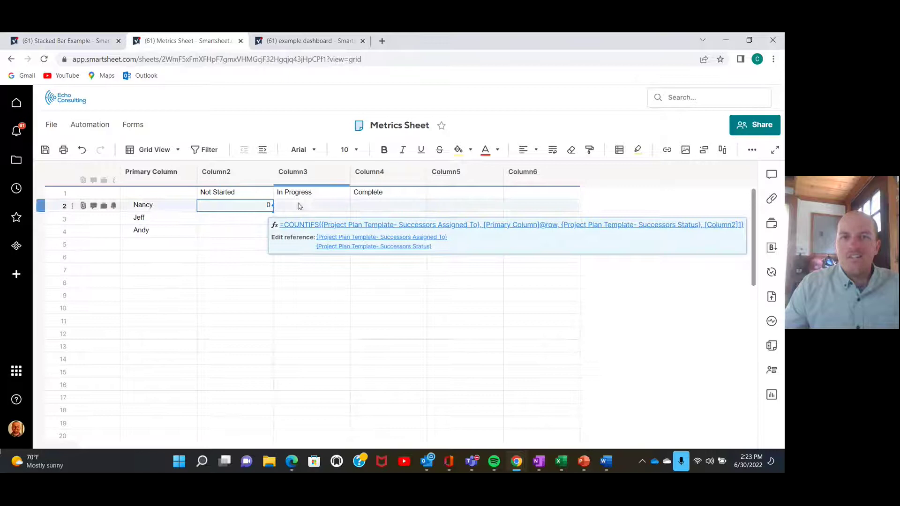
{"action": "left_click", "coordinate": [287, 268]}
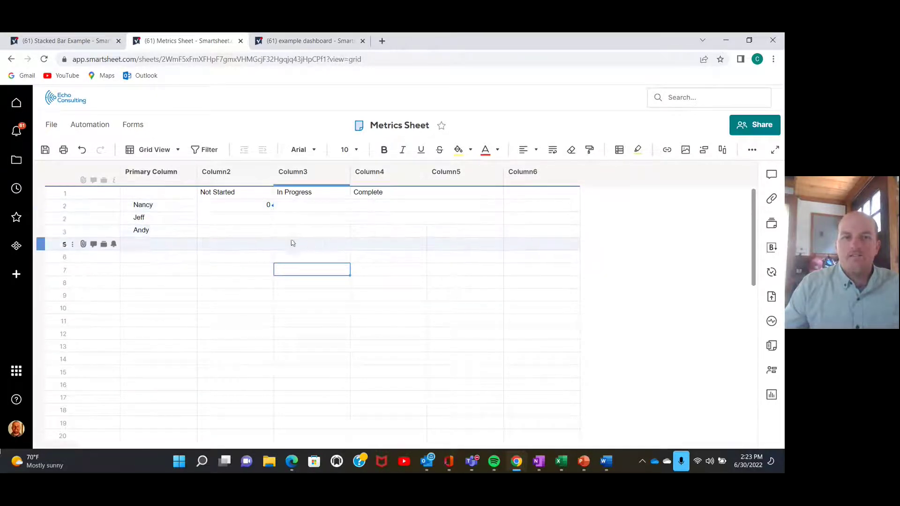
{"action": "left_click", "coordinate": [257, 207]}
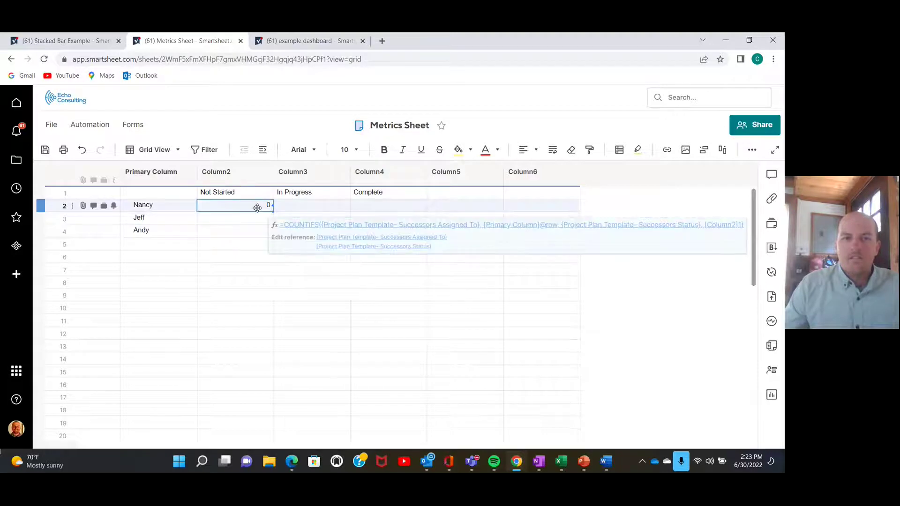
{"action": "left_click", "coordinate": [253, 206]}
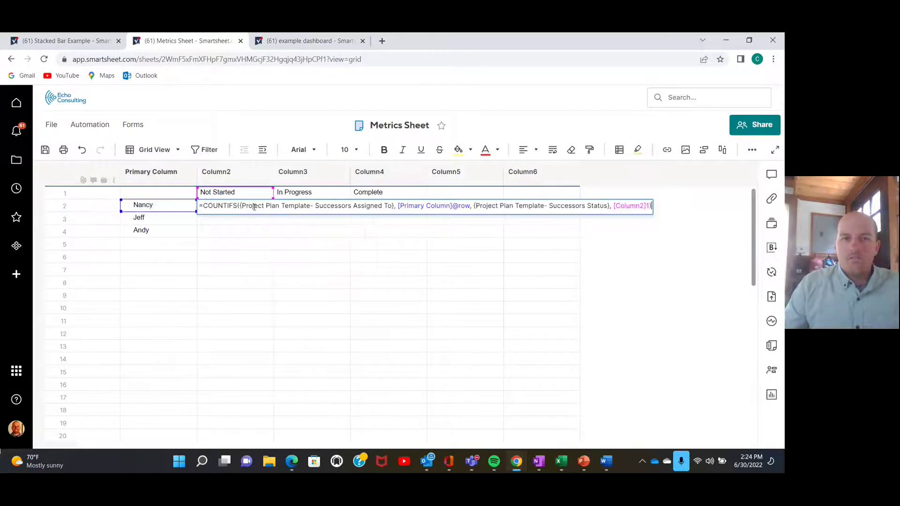
{"action": "left_click", "coordinate": [399, 207]}
{"action": "type", "text": "$"}
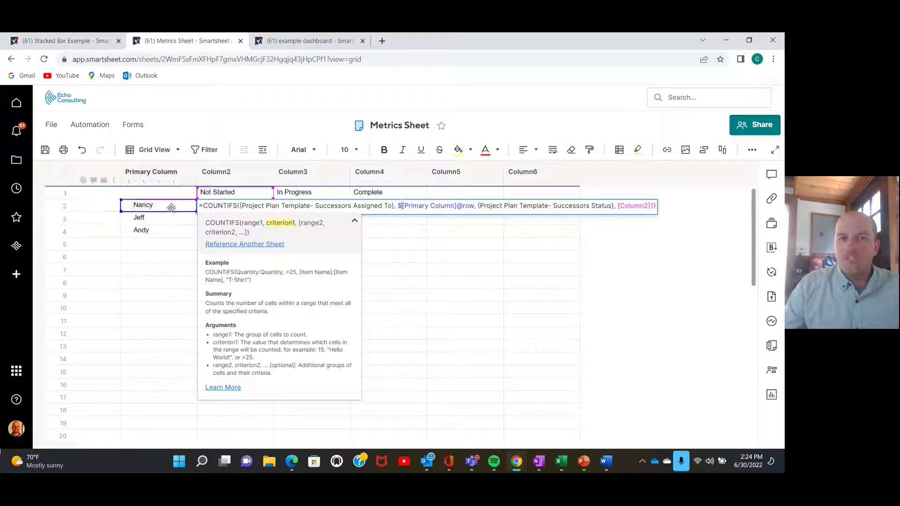
{"action": "left_click", "coordinate": [650, 207]}
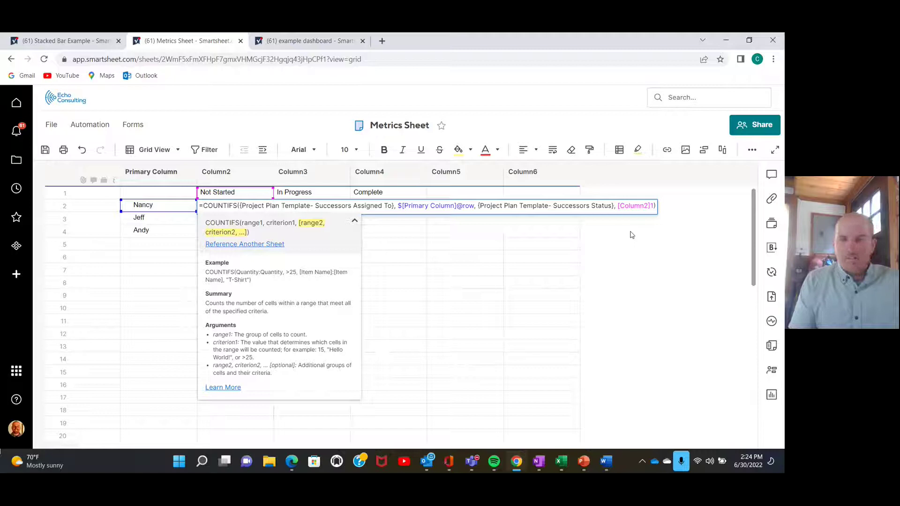
{"action": "type", "text": "$"}
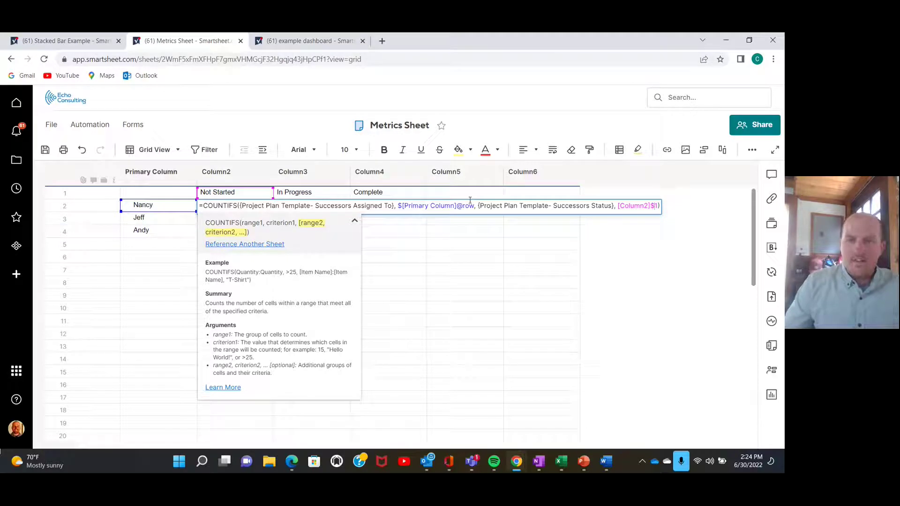
{"action": "key", "text": "Return"}
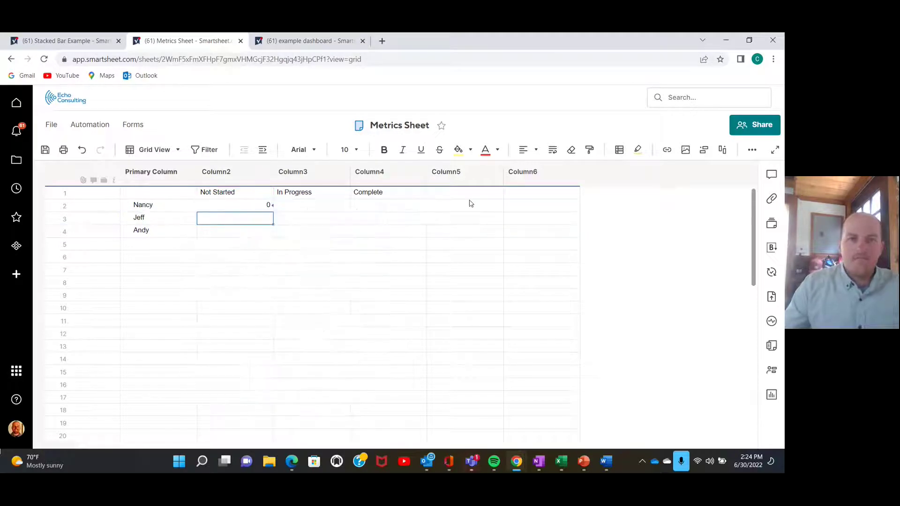
Fill the formula through Column4 row 4, giving counts 0/2/2, 2/0/1, 0/1/1, and save the sheet.
{"action": "left_click", "coordinate": [257, 209]}
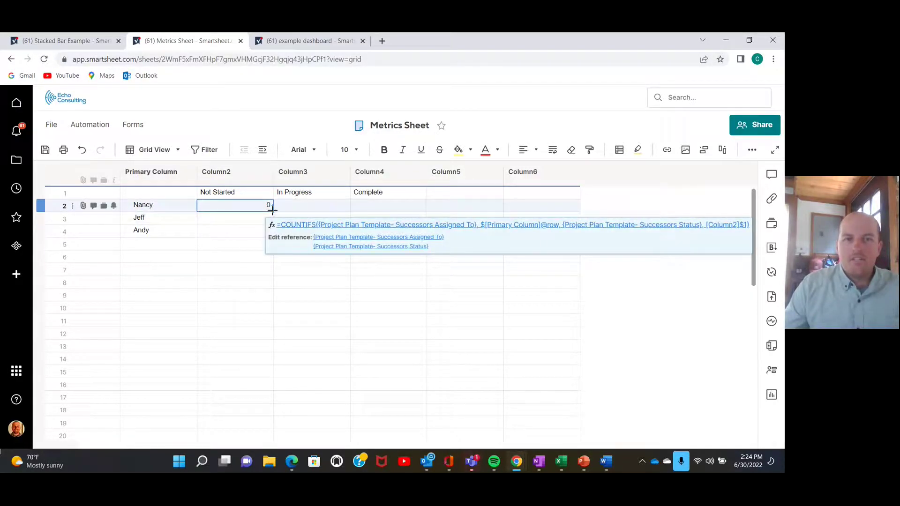
{"action": "left_click_drag", "start_coordinate": [274, 211], "coordinate": [384, 228]}
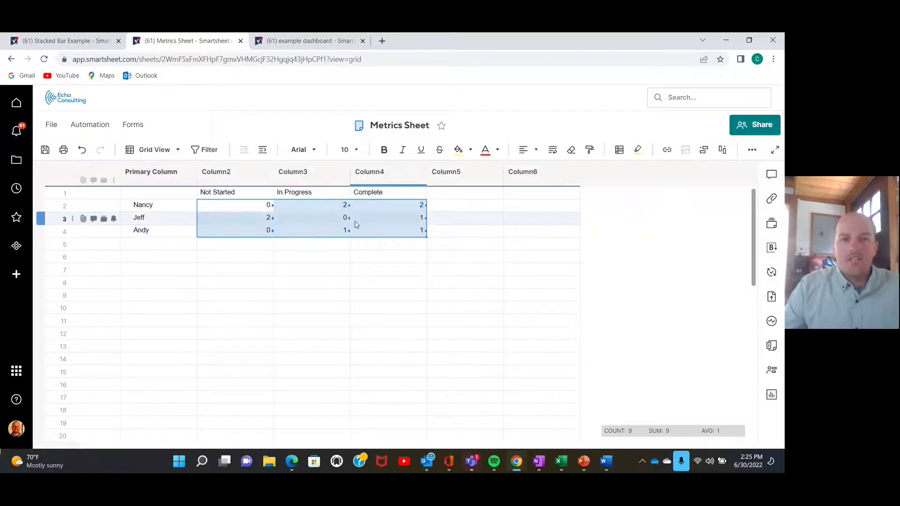
{"action": "left_click", "coordinate": [46, 150]}
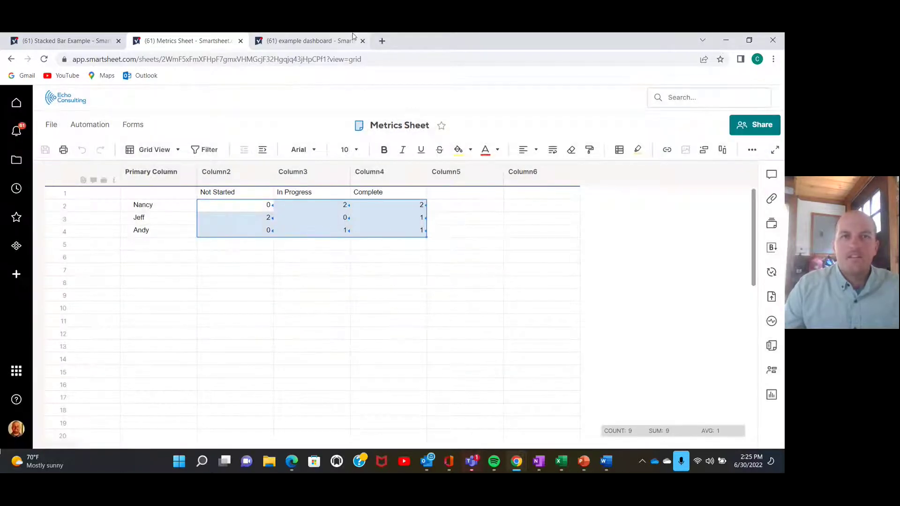
Add a Chart widget to the Example Dashboard.
{"action": "left_click", "coordinate": [310, 41]}
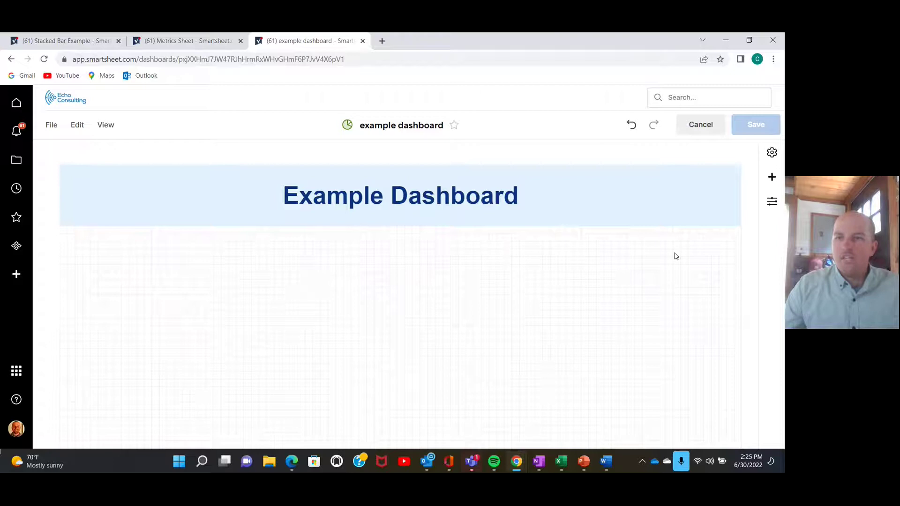
{"action": "left_click", "coordinate": [772, 178]}
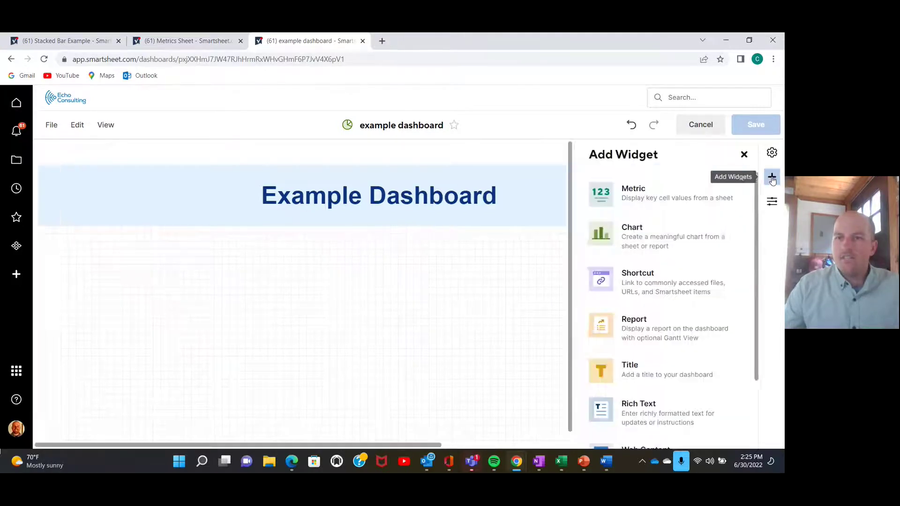
{"action": "left_click", "coordinate": [635, 240]}
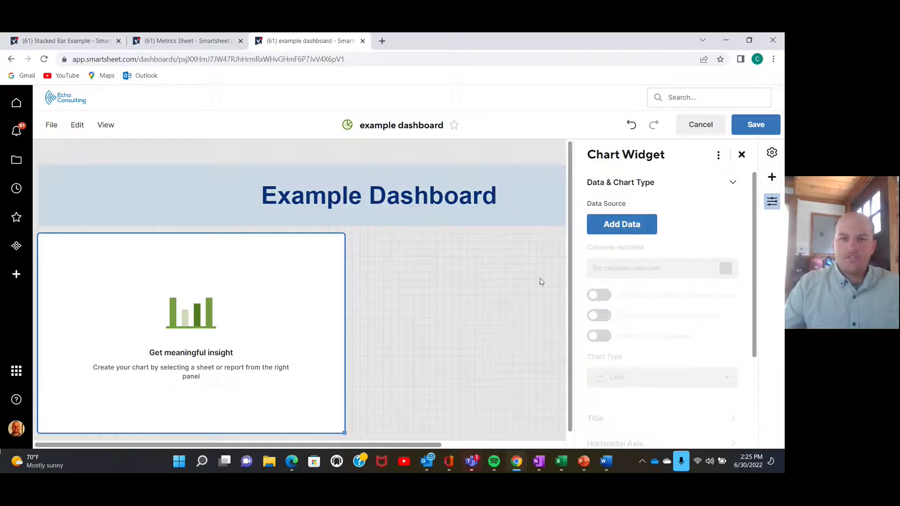
Use Metrics Sheet as the chart source and select its rows 1–4 through Column4.
{"action": "left_click", "coordinate": [617, 226]}
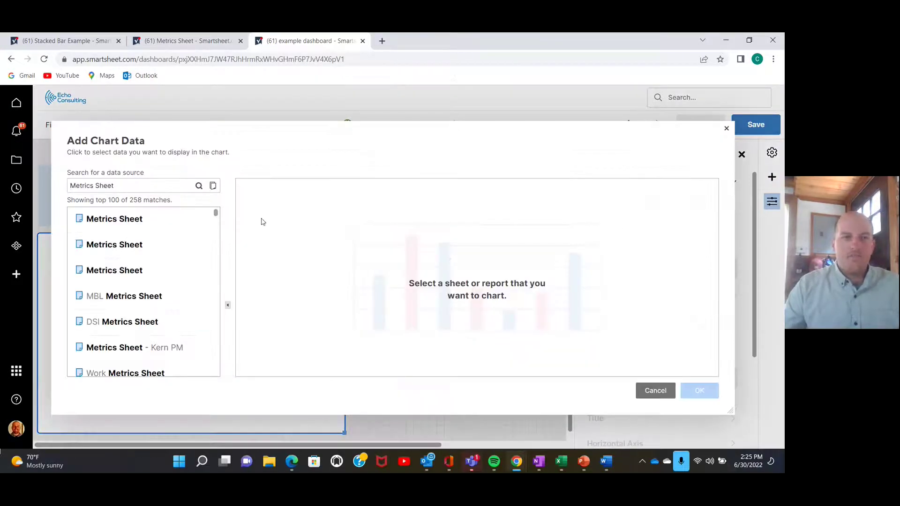
{"action": "left_click", "coordinate": [139, 248]}
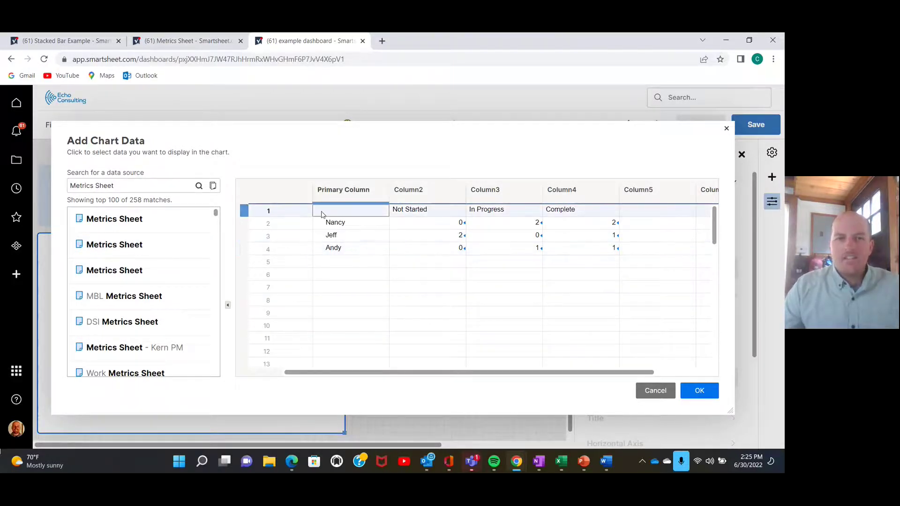
{"action": "left_click_drag", "start_coordinate": [326, 216], "coordinate": [564, 250]}
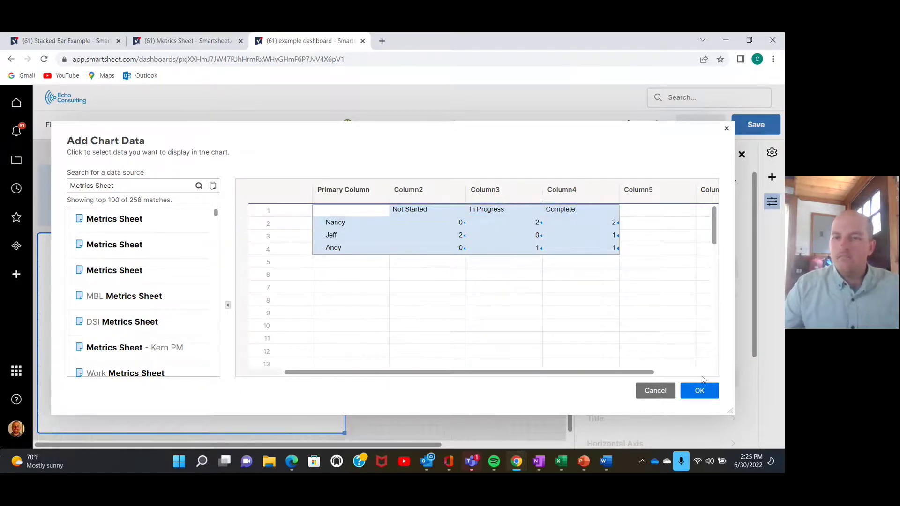
Confirm the chart data and set the chart type to Stacked Bar after trying Stacked Column.
{"action": "left_click", "coordinate": [702, 392]}
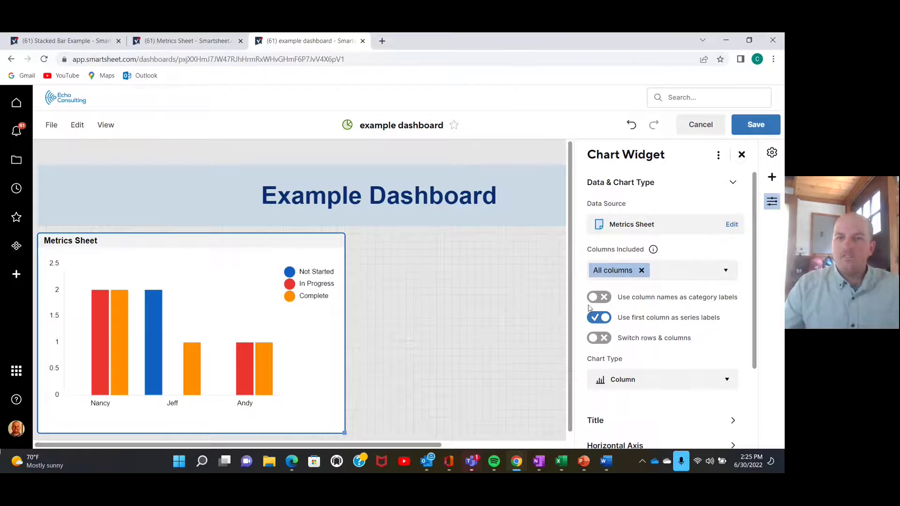
{"action": "scroll", "coordinate": [670, 401], "scroll_direction": "down", "scroll_amount": 1}
{"action": "left_click", "coordinate": [736, 329]}
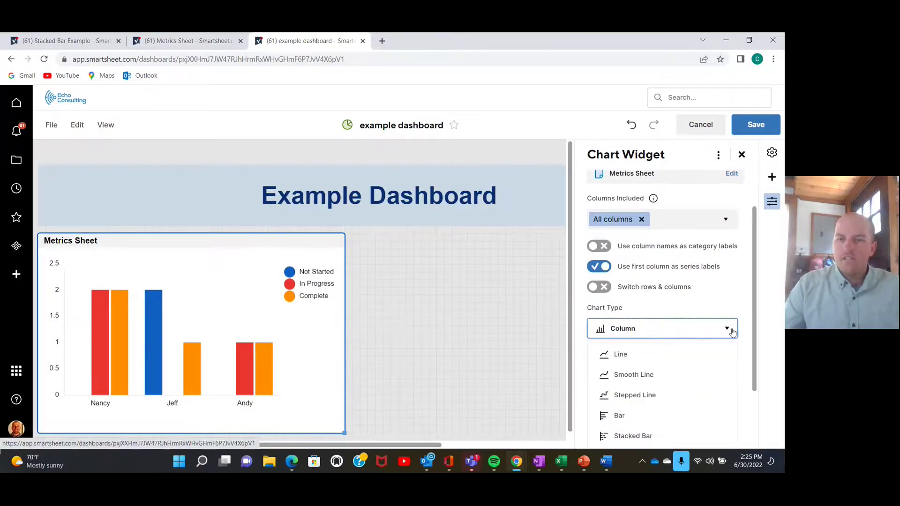
{"action": "scroll", "coordinate": [703, 340], "scroll_direction": "down", "scroll_amount": 1}
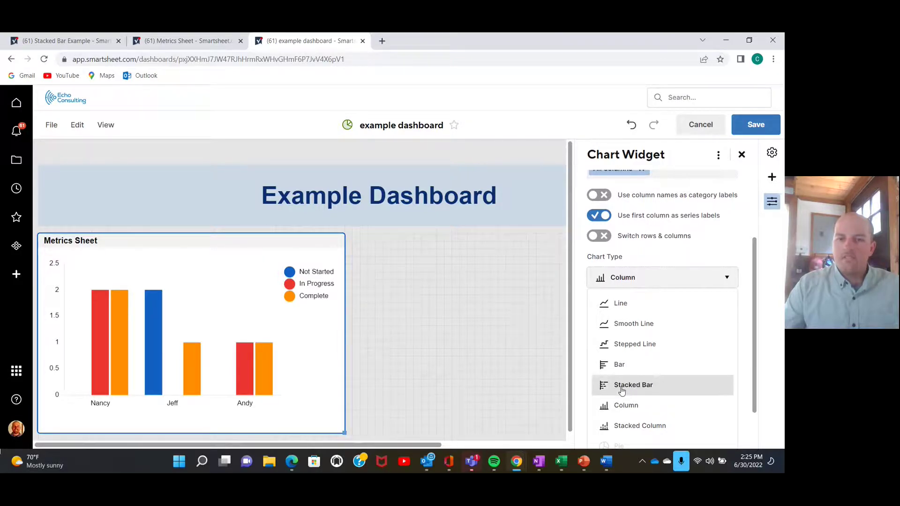
{"action": "left_click", "coordinate": [622, 391]}
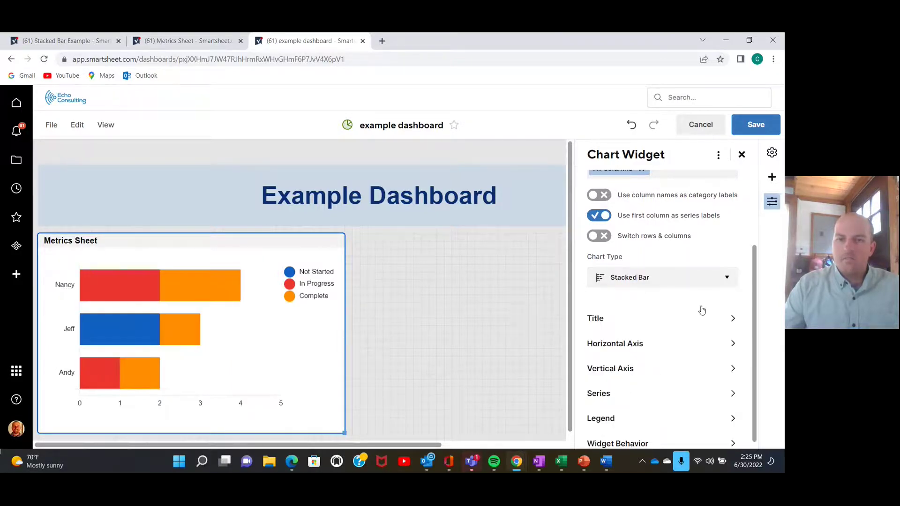
{"action": "left_click", "coordinate": [721, 282]}
{"action": "scroll", "coordinate": [654, 393], "scroll_direction": "down", "scroll_amount": 1}
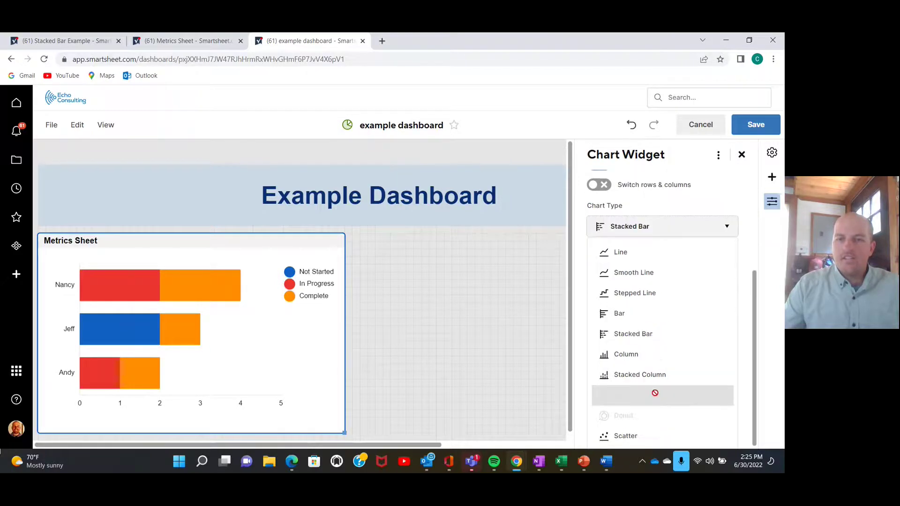
{"action": "left_click", "coordinate": [631, 382]}
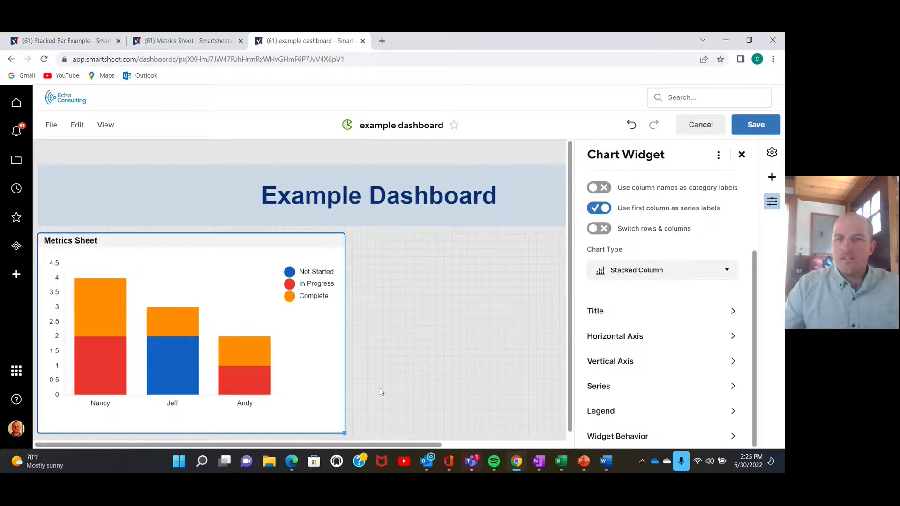
{"action": "left_click", "coordinate": [726, 270]}
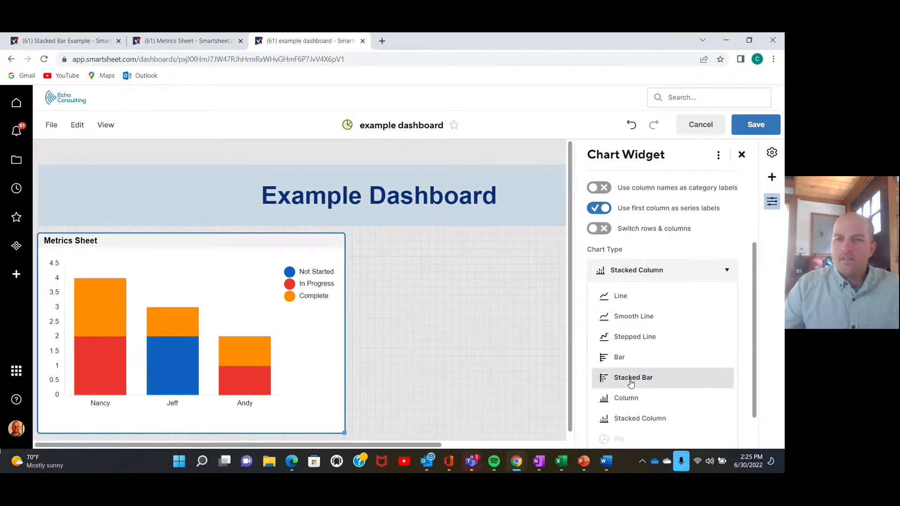
{"action": "left_click", "coordinate": [629, 377]}
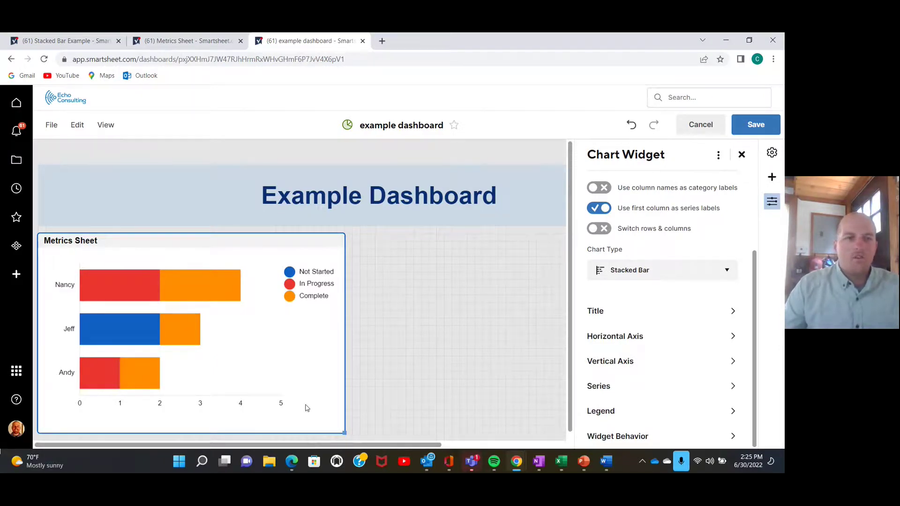
{"action": "mouse_move", "coordinate": [111, 323]}
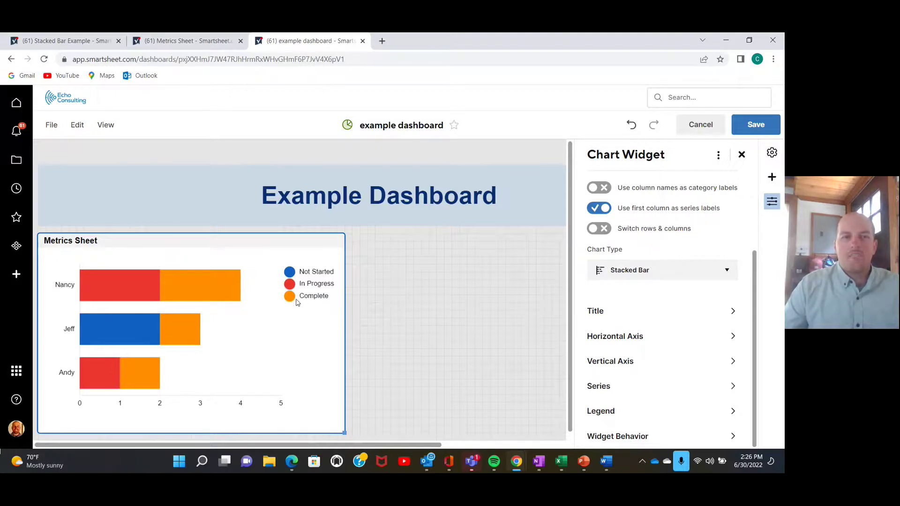
{"action": "mouse_move", "coordinate": [136, 293]}
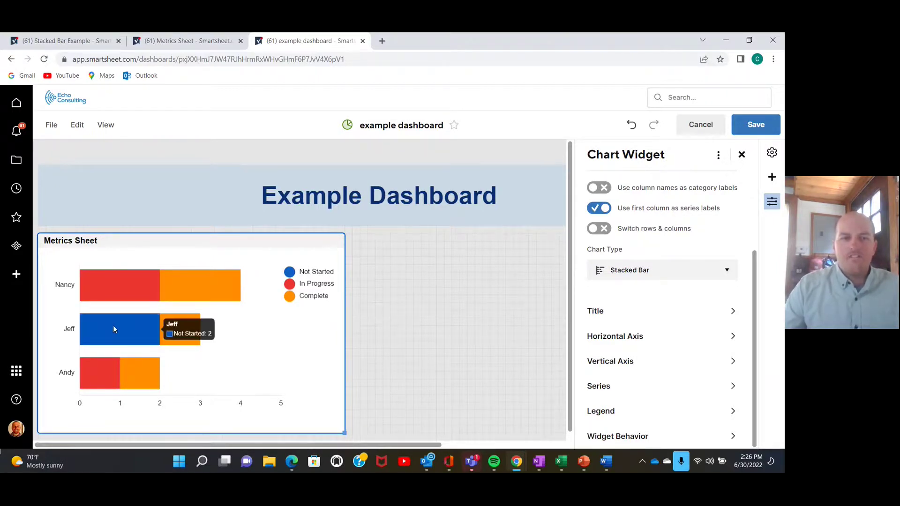
{"action": "mouse_move", "coordinate": [178, 341]}
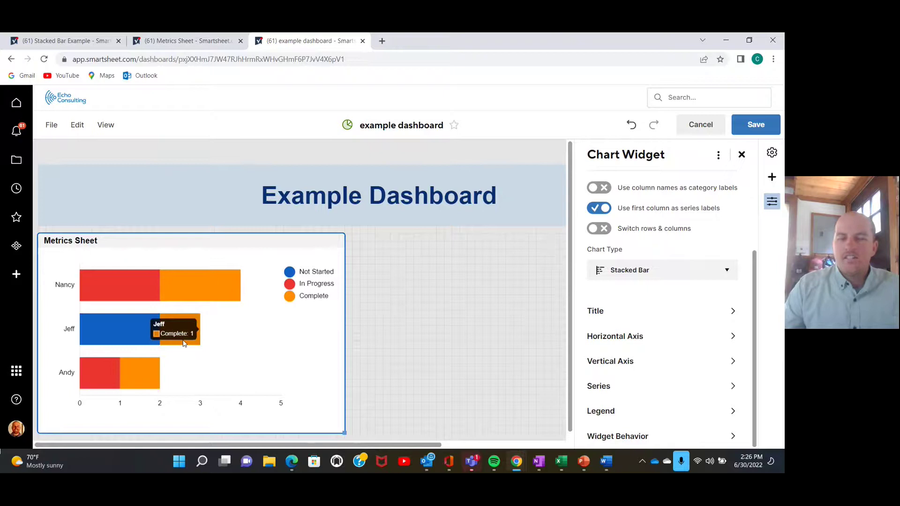
{"action": "mouse_move", "coordinate": [81, 376]}
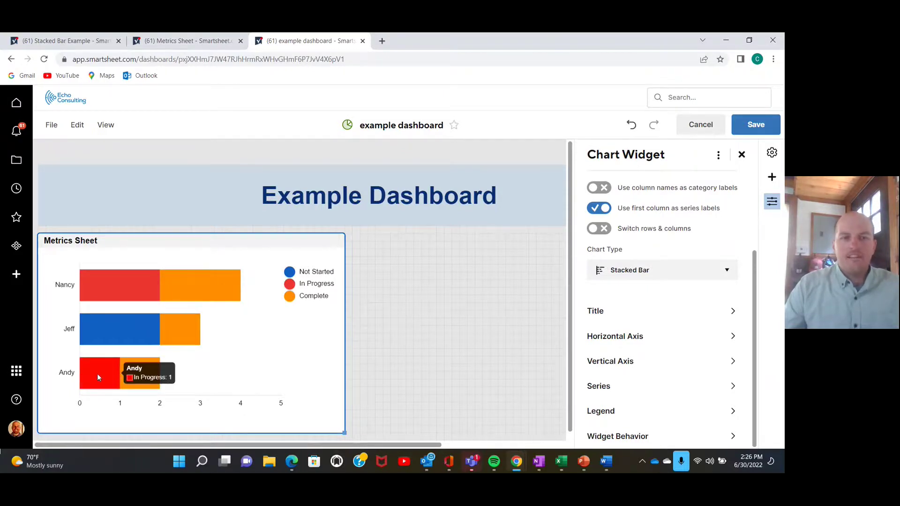
{"action": "mouse_move", "coordinate": [132, 376]}
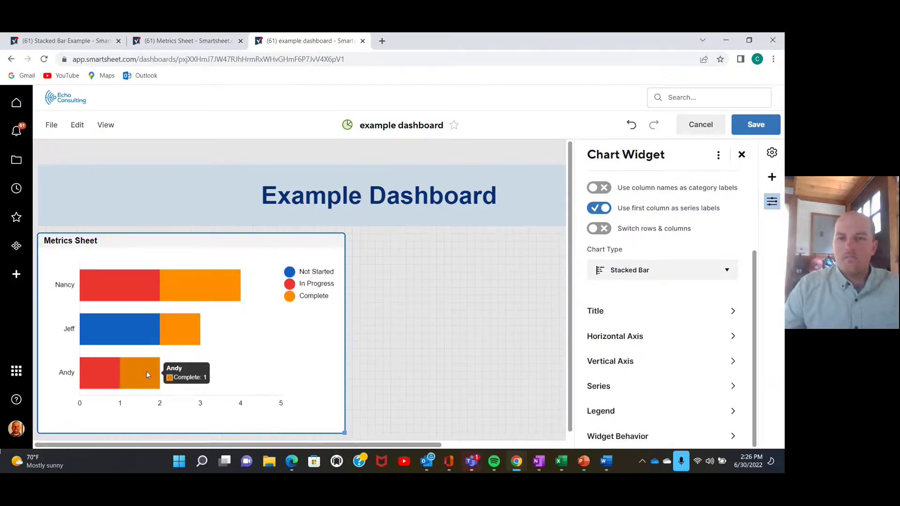
{"action": "scroll", "coordinate": [518, 328], "scroll_direction": "down", "scroll_amount": 1}
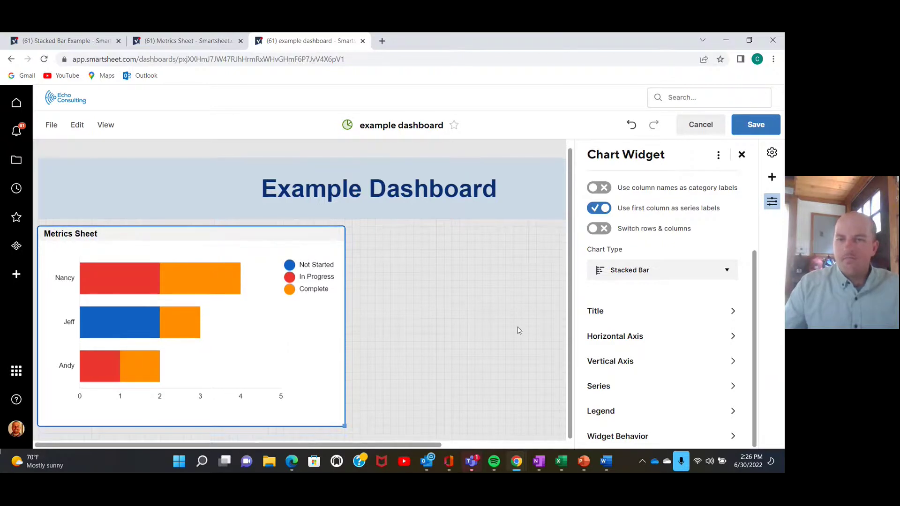
{"action": "mouse_move", "coordinate": [115, 272]}
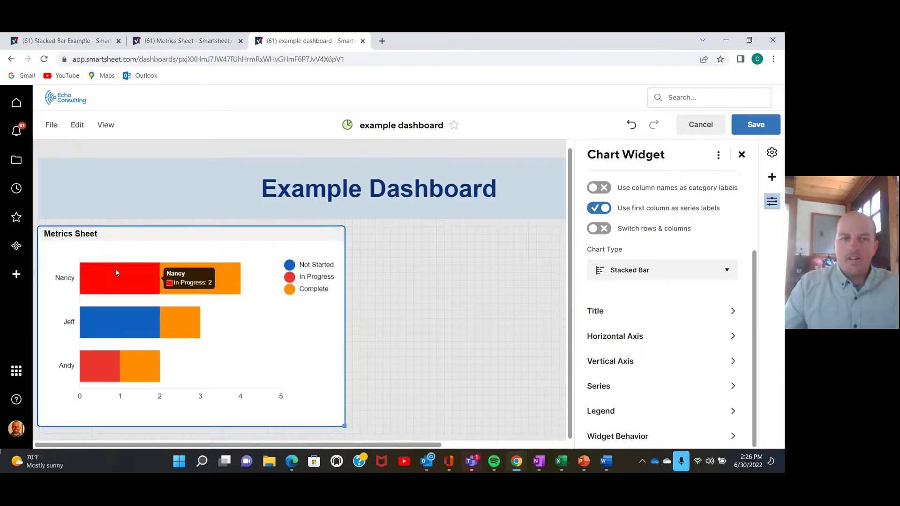
Always show value labels and colour the Not Started series dark blue #0B347D.
{"action": "left_click", "coordinate": [604, 389]}
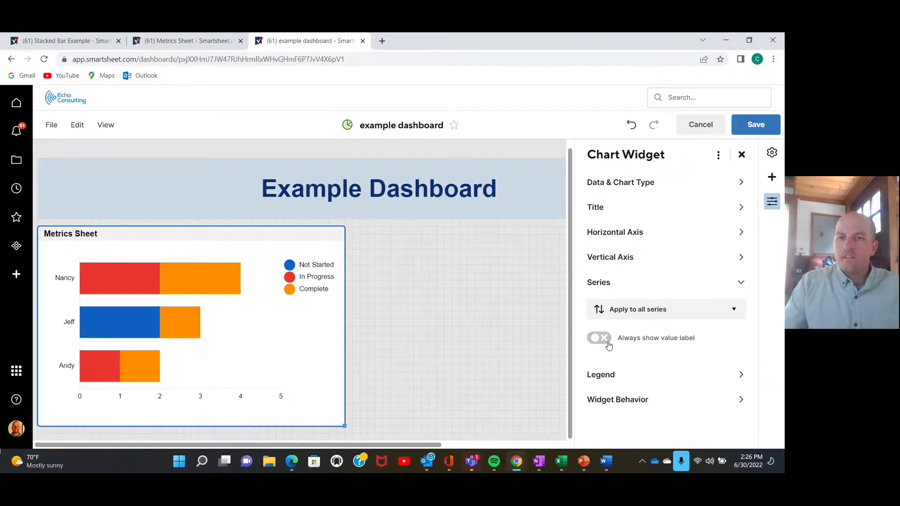
{"action": "left_click", "coordinate": [599, 338]}
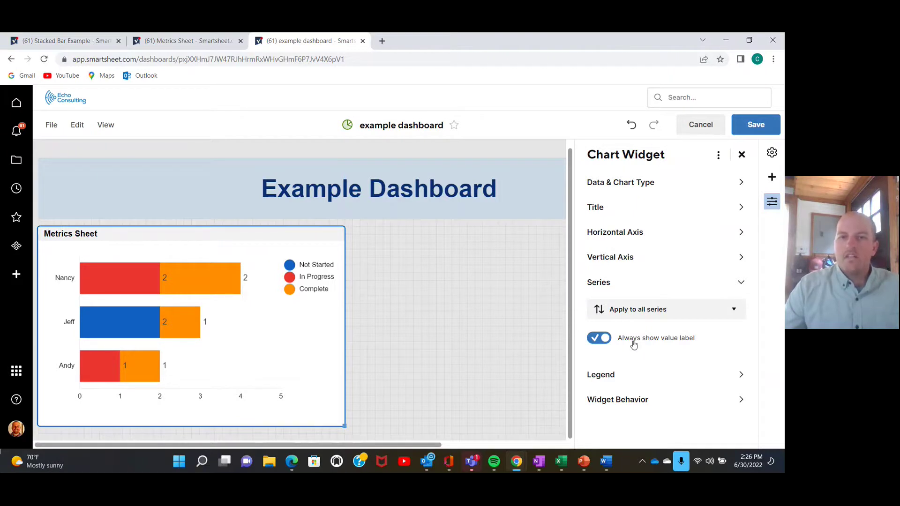
{"action": "left_click", "coordinate": [734, 317]}
{"action": "left_click", "coordinate": [618, 356]}
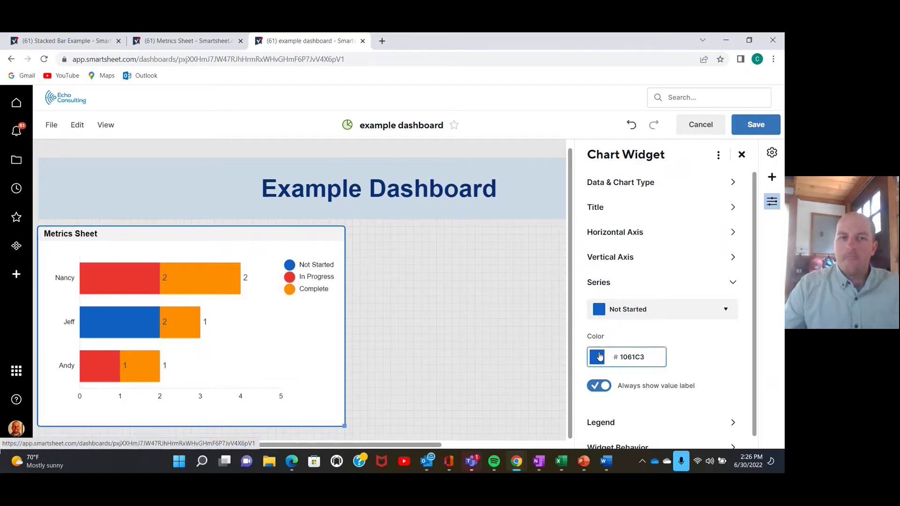
{"action": "left_click", "coordinate": [600, 357]}
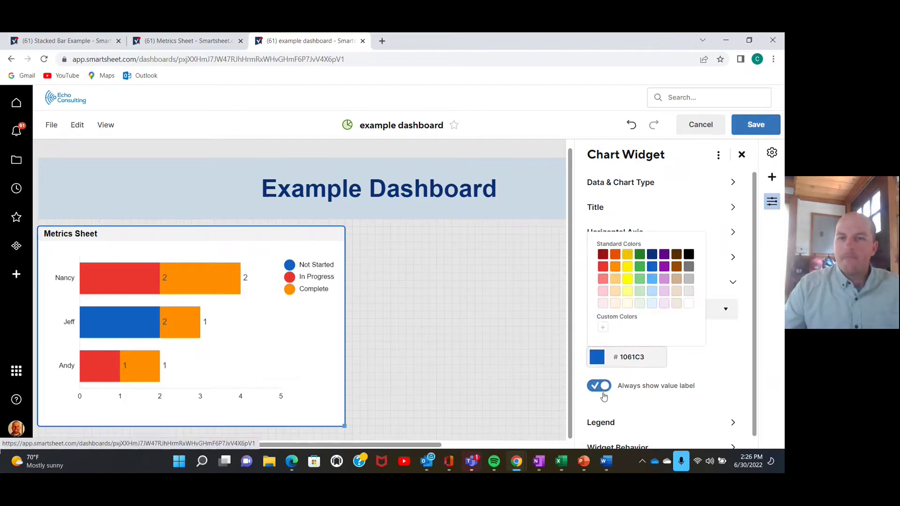
{"action": "left_click", "coordinate": [652, 254]}
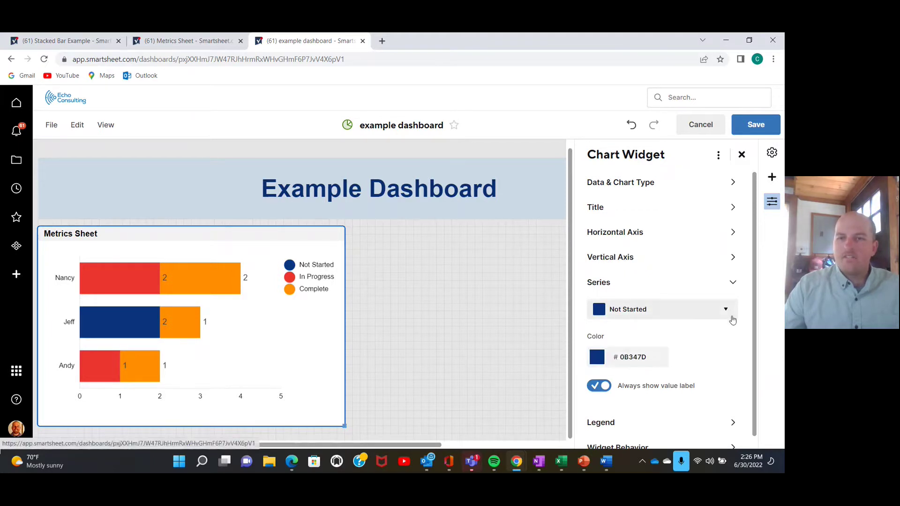
Colour In Progress light blue and Complete pale blue #E2F2FE, then save the dashboard.
{"action": "left_click", "coordinate": [290, 278]}
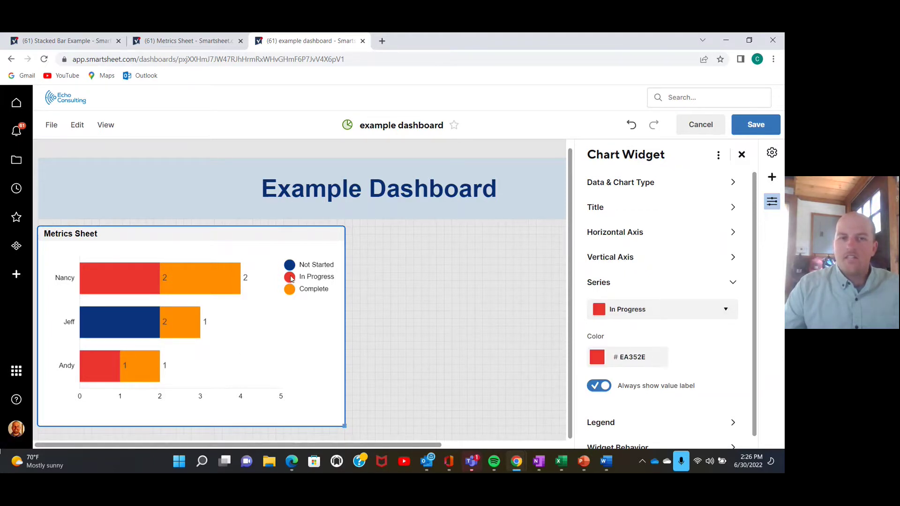
{"action": "left_click", "coordinate": [603, 361]}
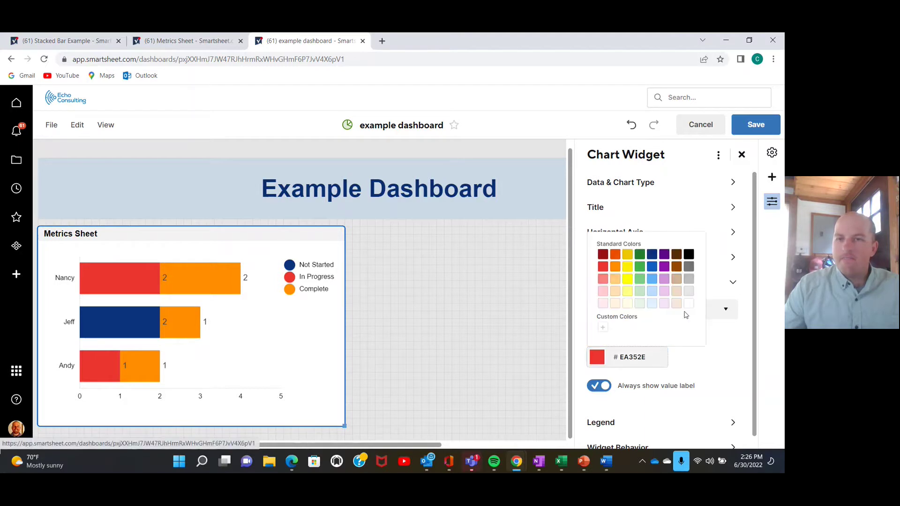
{"action": "left_click", "coordinate": [652, 279]}
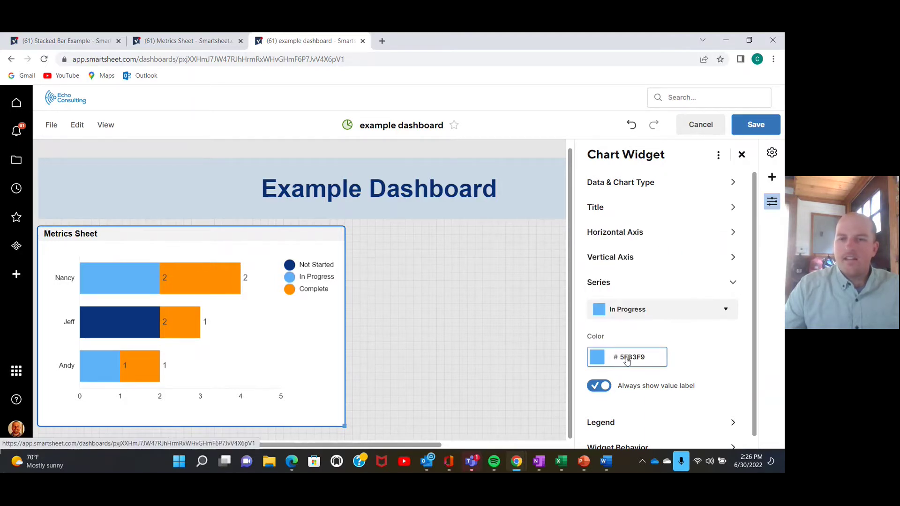
{"action": "scroll", "coordinate": [666, 323], "scroll_direction": "down", "scroll_amount": 1}
{"action": "left_click", "coordinate": [713, 295]}
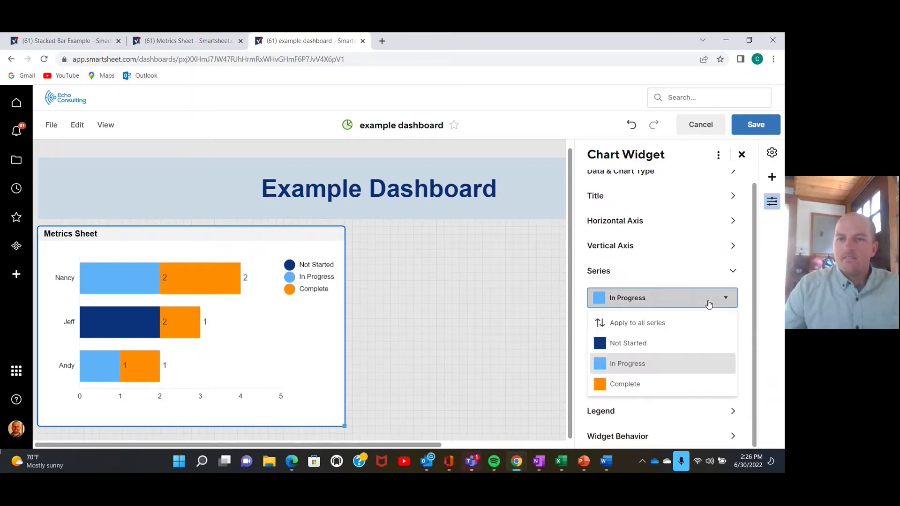
{"action": "left_click", "coordinate": [640, 382]}
{"action": "left_click", "coordinate": [605, 346]}
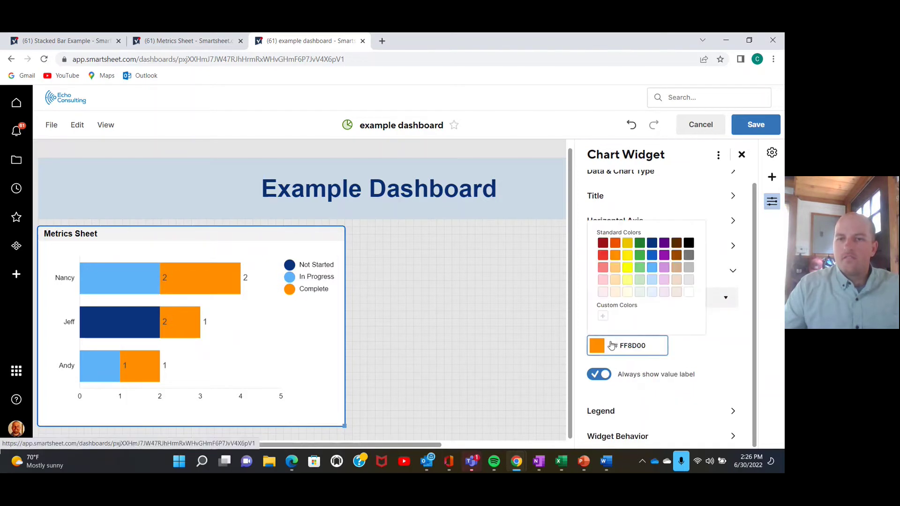
{"action": "left_click", "coordinate": [651, 292]}
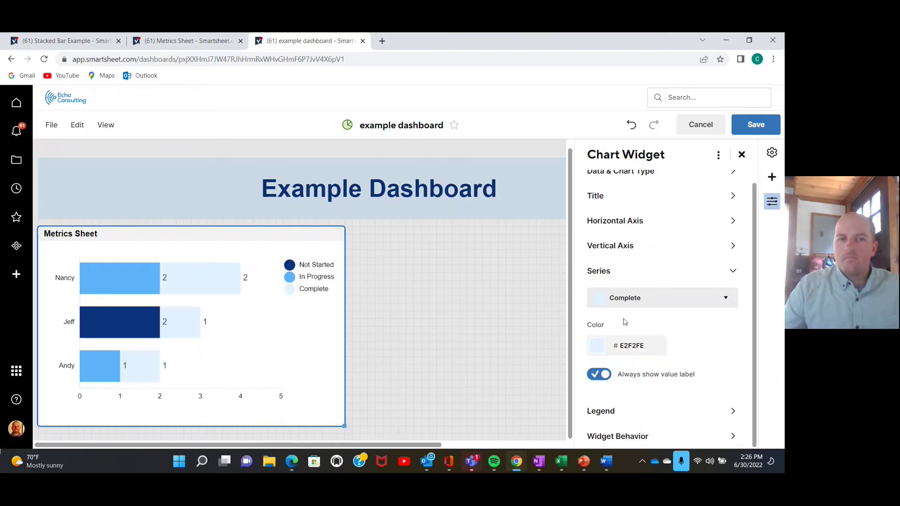
{"action": "left_click", "coordinate": [756, 125]}
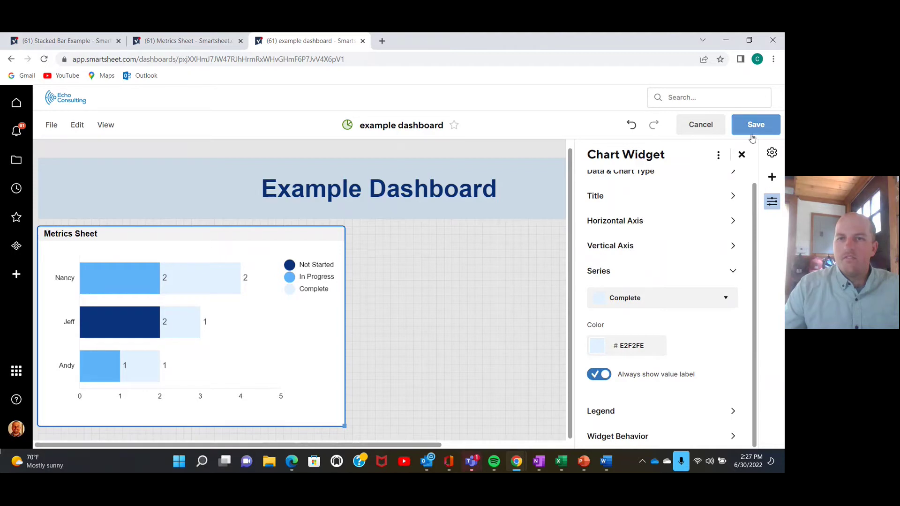